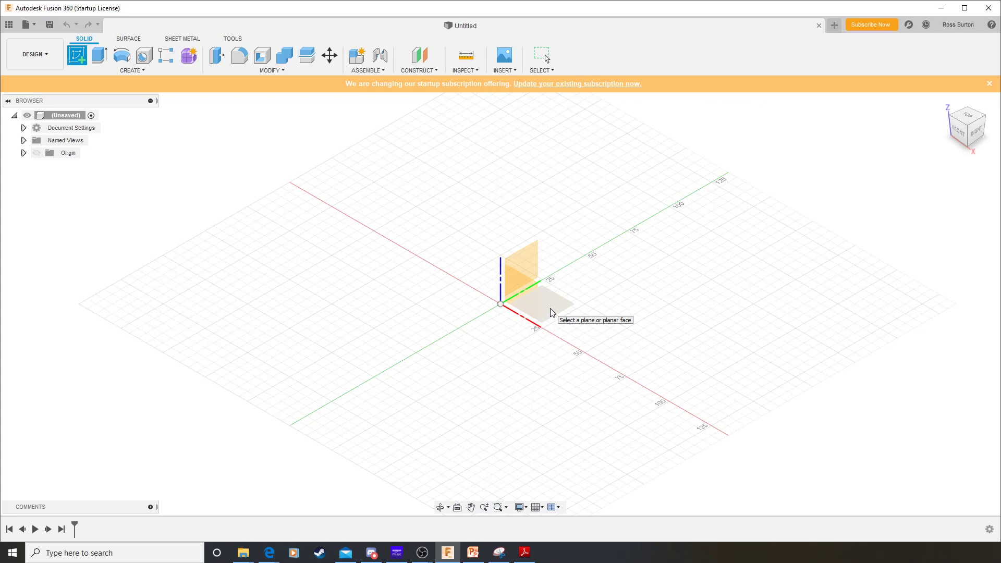
Start a sketch on the horizontal origin plane and look through the XT-12A toggle switch specification PDF
click(551, 310)
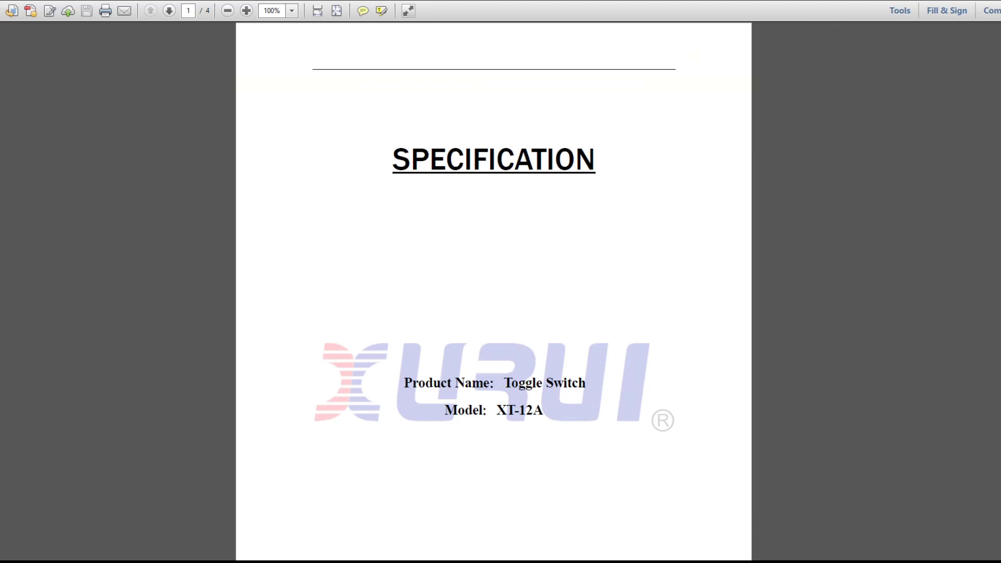
scroll(592, 404, down, 10)
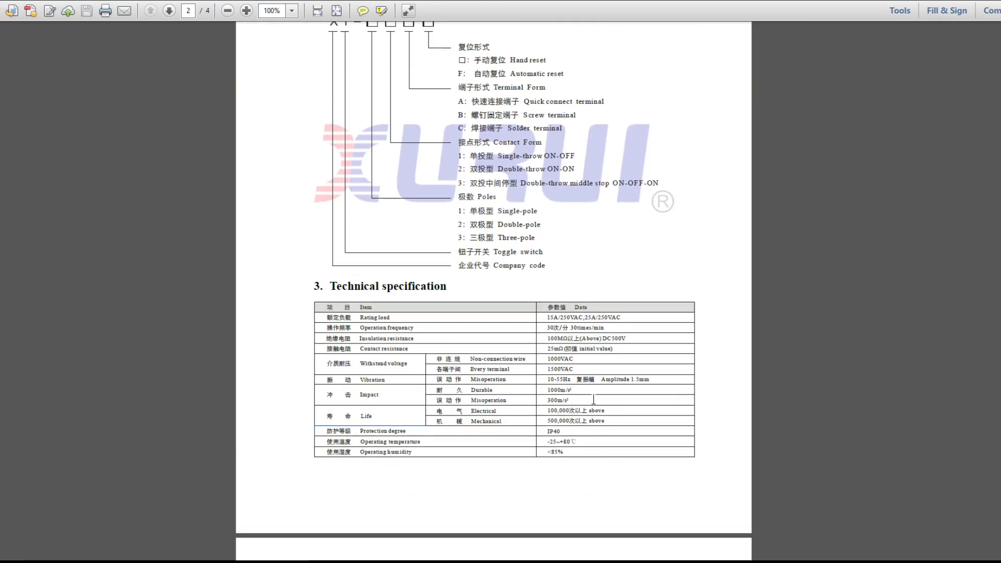
scroll(593, 399, down, 10)
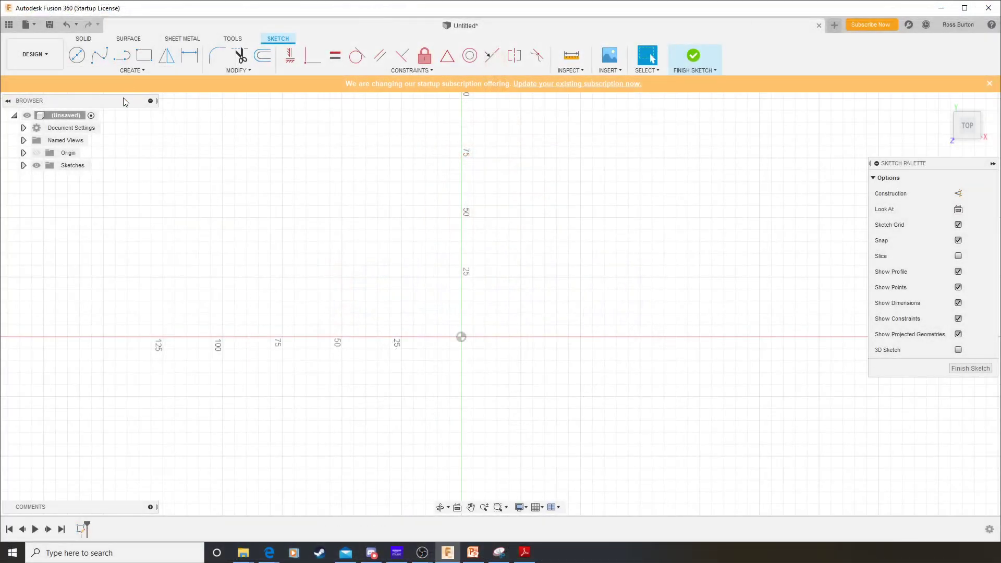
Draw a centre-diameter circle about 23 mm in diameter, centred on the sketch origin
click(78, 54)
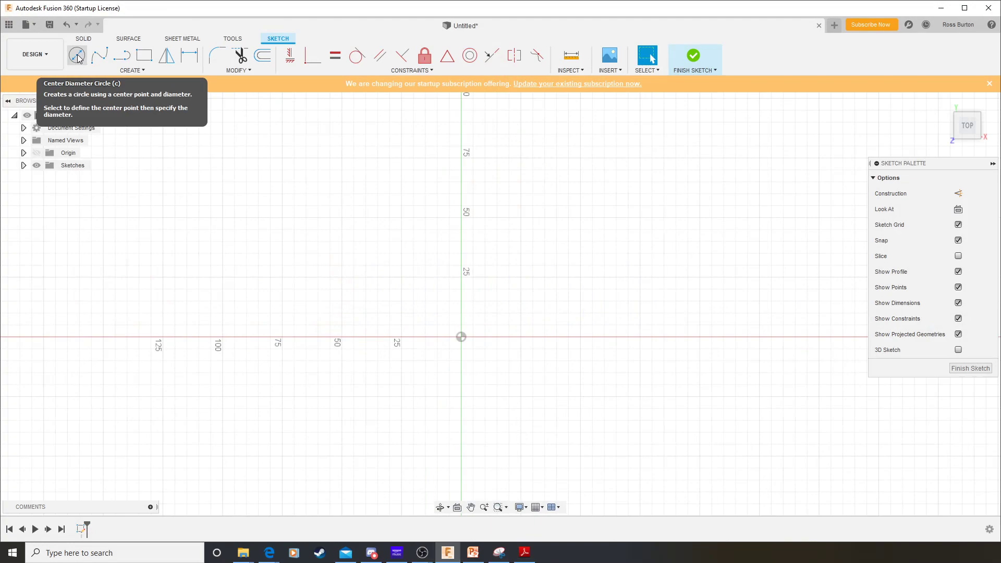
click(77, 55)
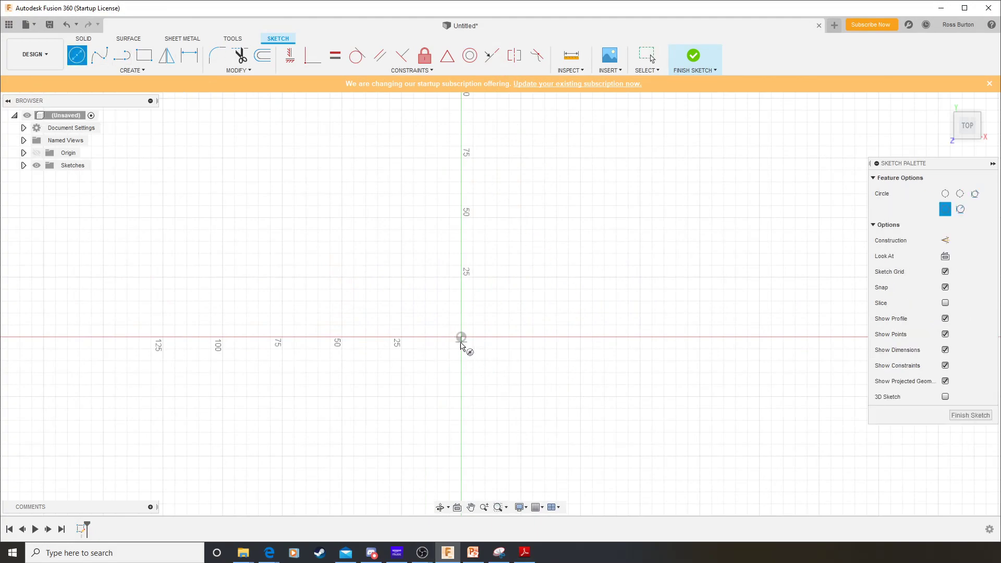
click(461, 338)
click(477, 360)
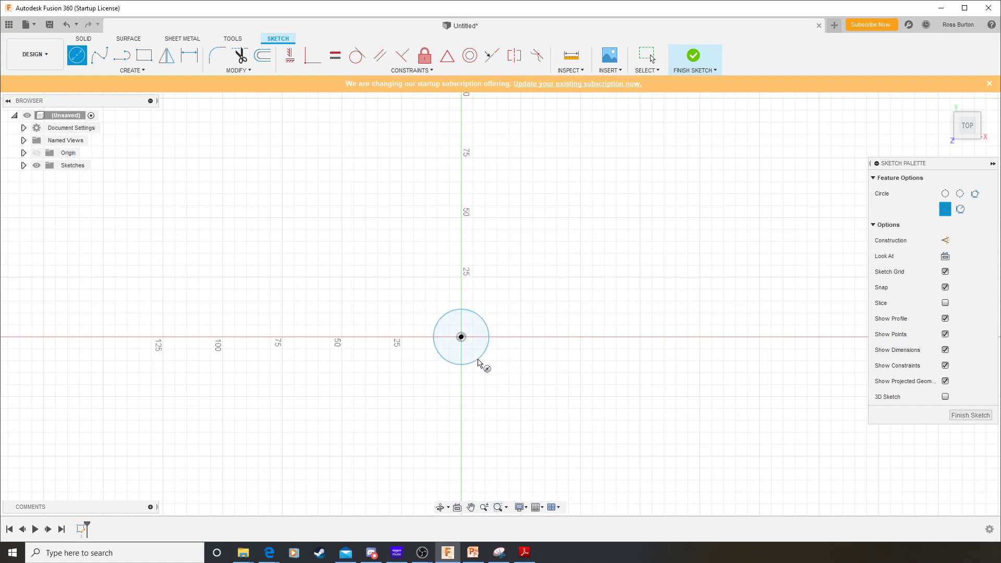
Dimension the circle's diameter and set it to 12 mm
click(186, 58)
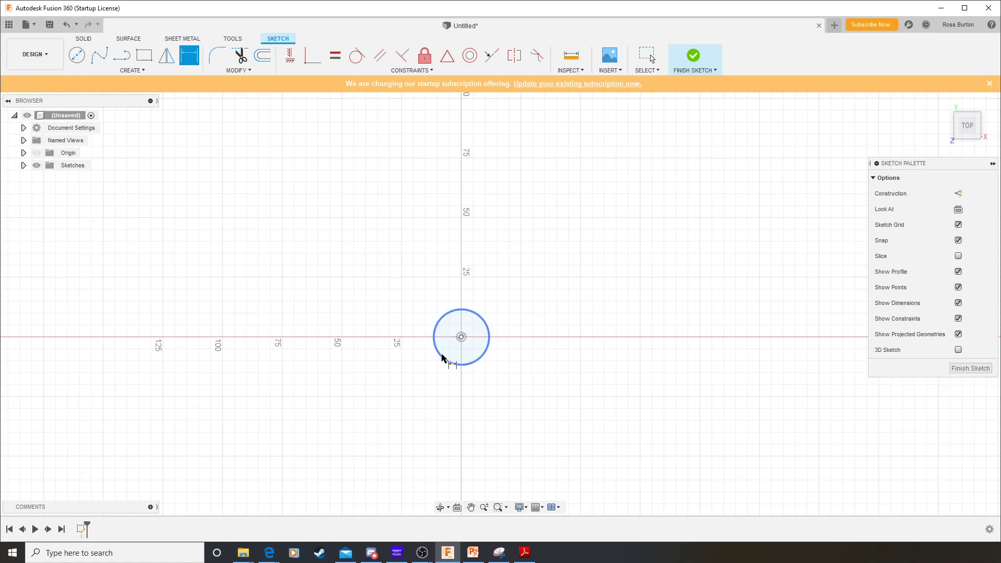
click(439, 356)
click(388, 289)
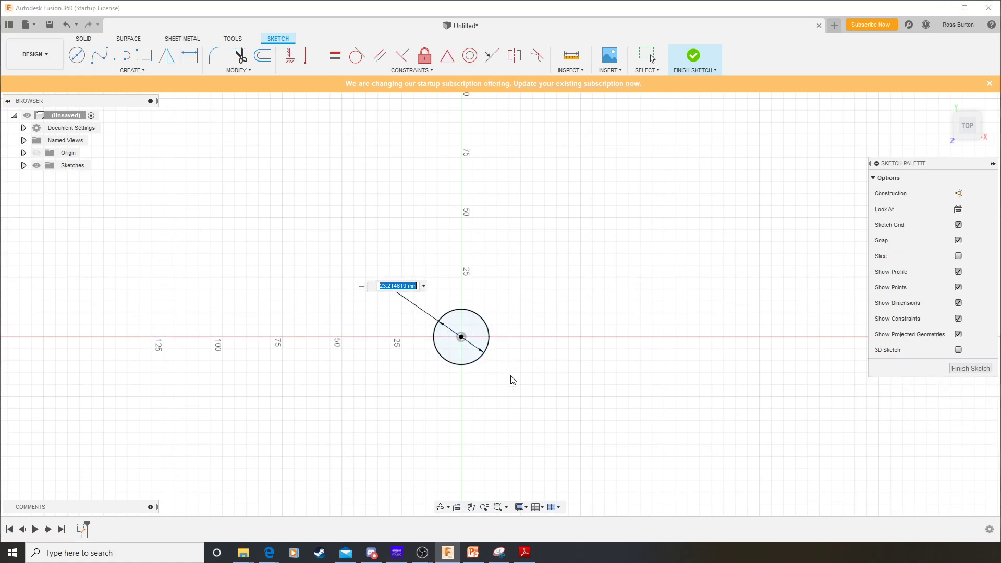
text(12)
key(Return)
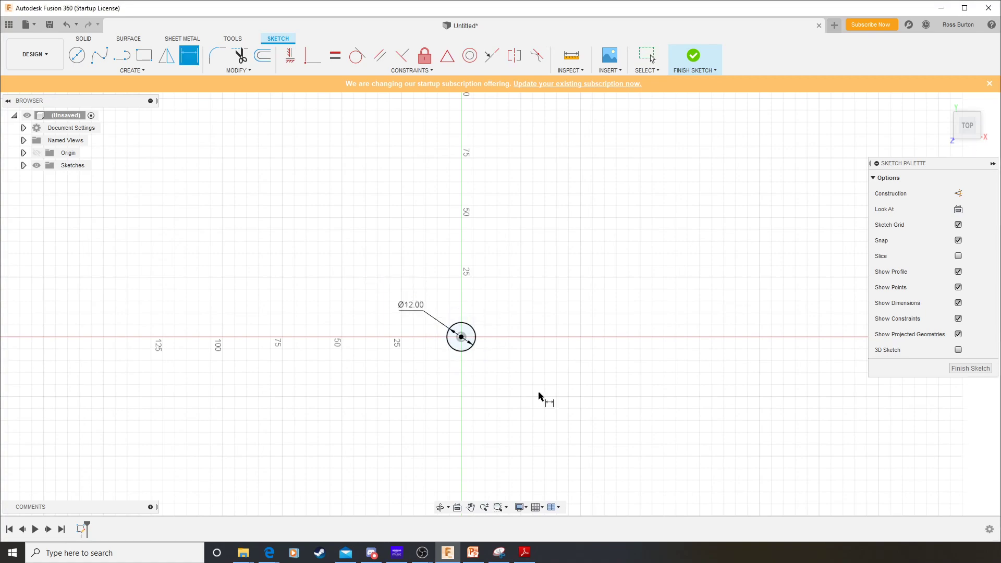
Draw a two-point rectangle 2 mm by 2 mm straddling the top of the circle and centred on the vertical axis
scroll(476, 373, up, 2)
scroll(484, 322, up, 4)
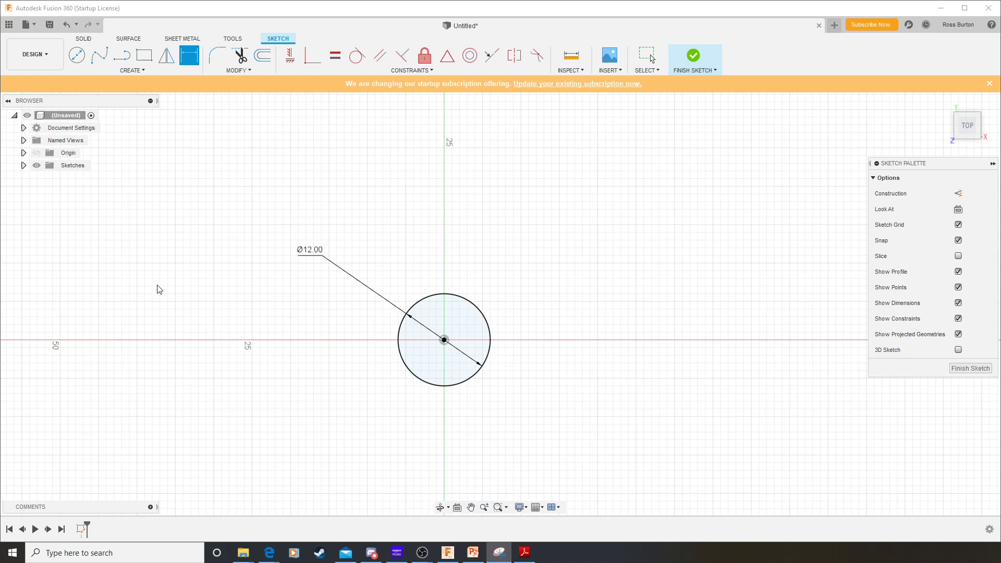
click(144, 58)
scroll(449, 329, up, 5)
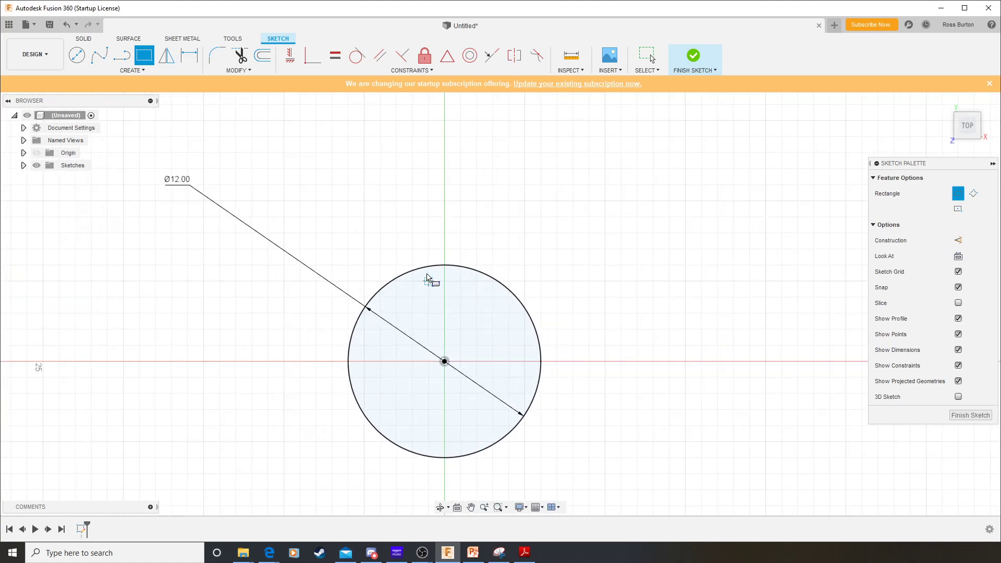
click(428, 249)
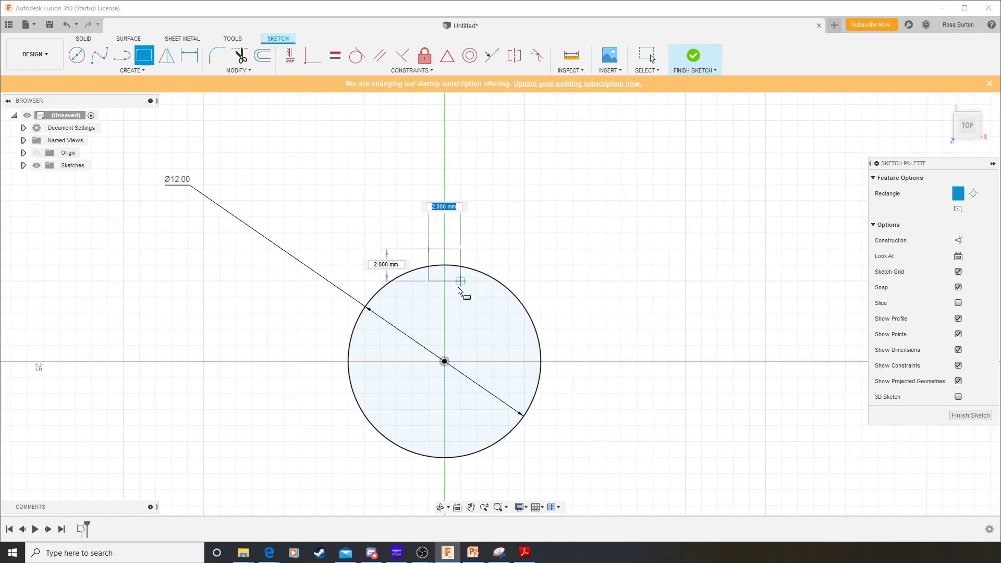
click(460, 281)
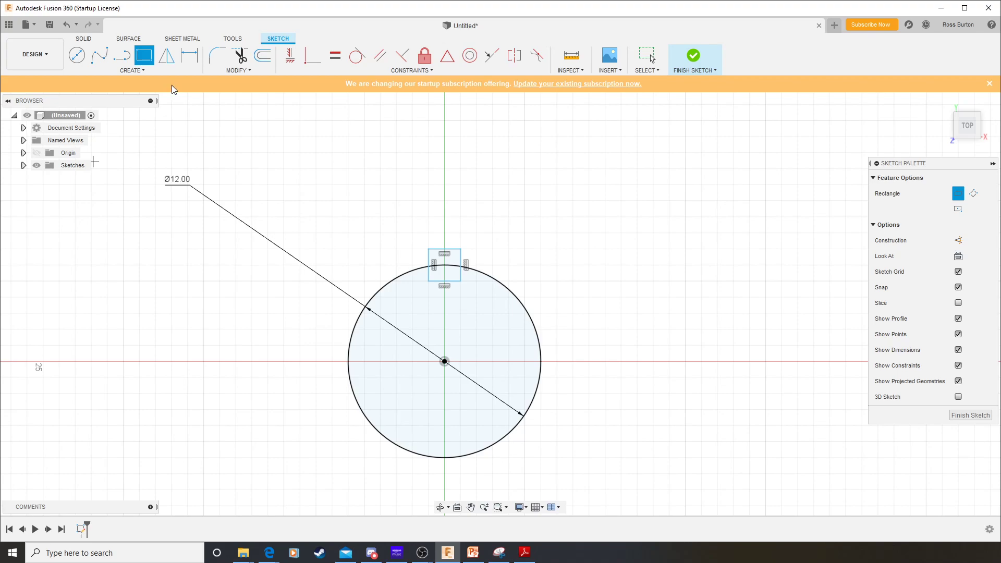
Dimension the small rectangle's width between its two vertical sides at 2 mm
click(189, 54)
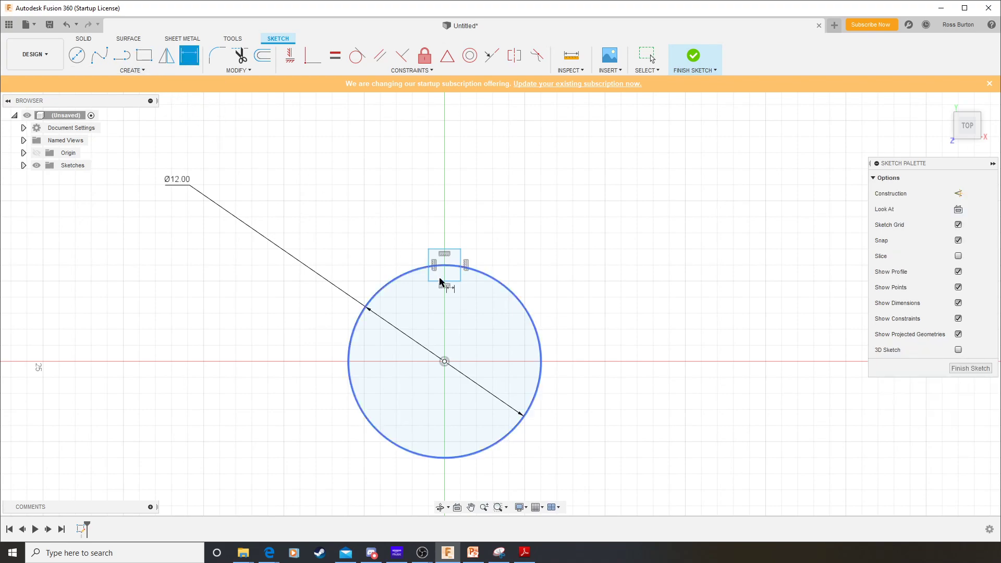
click(429, 274)
click(461, 276)
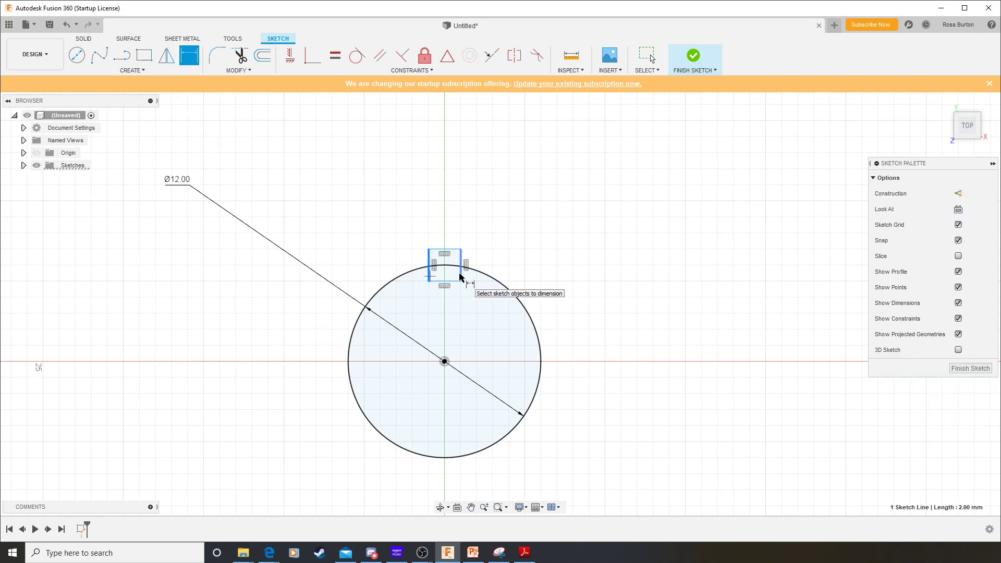
click(463, 217)
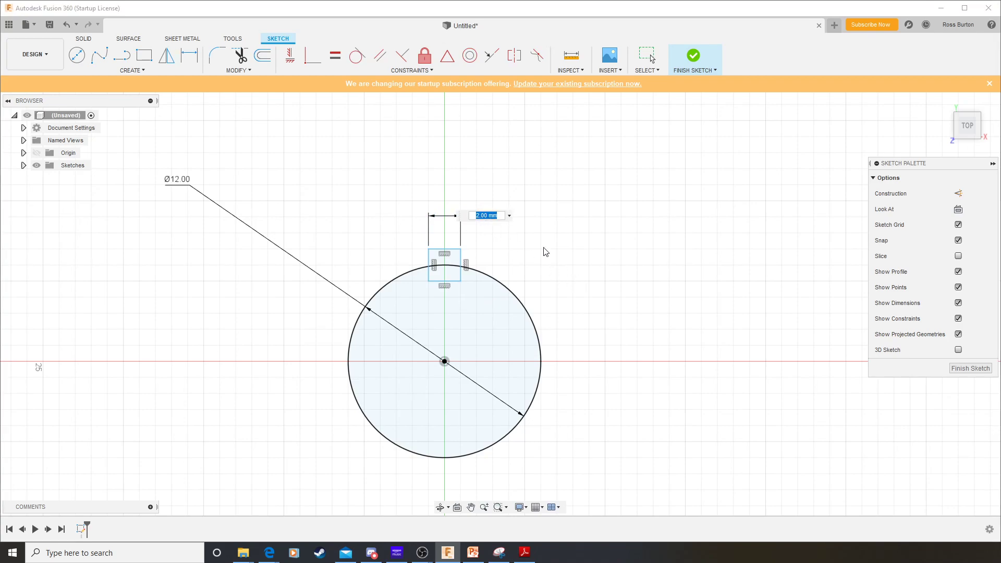
key(Return)
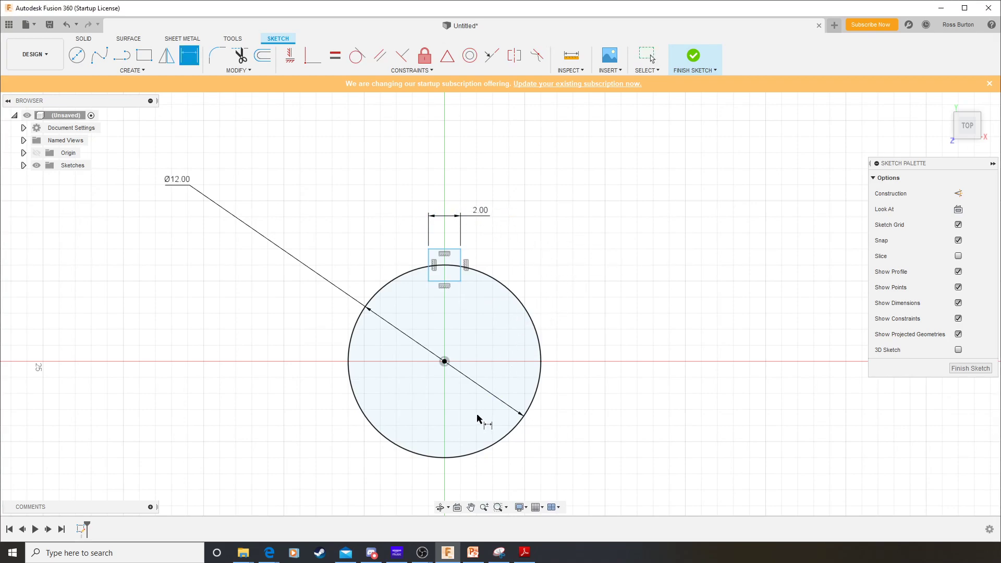
Dimension the horizontal distance from the circle's centre to the rectangle's right side at 1 mm
click(445, 361)
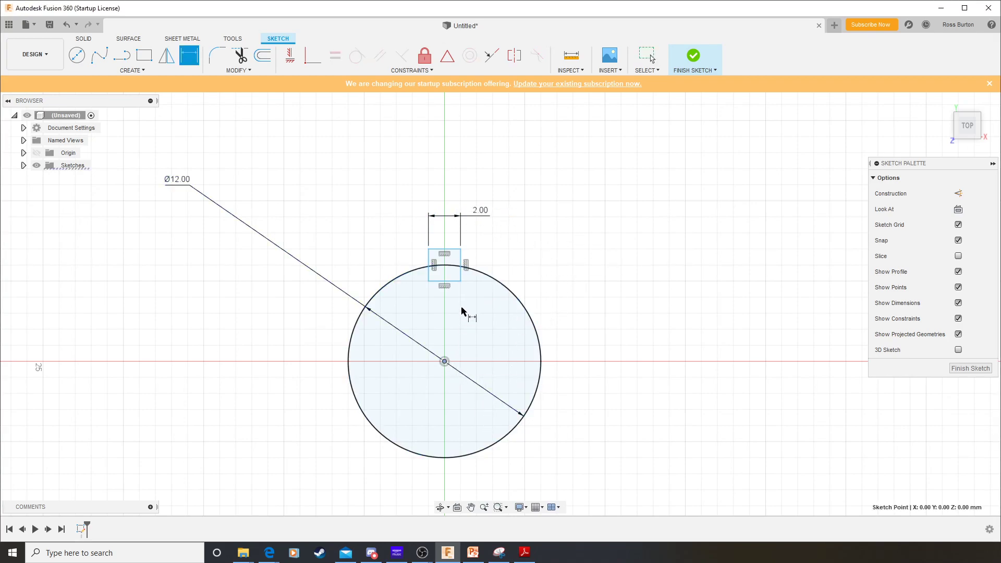
click(461, 272)
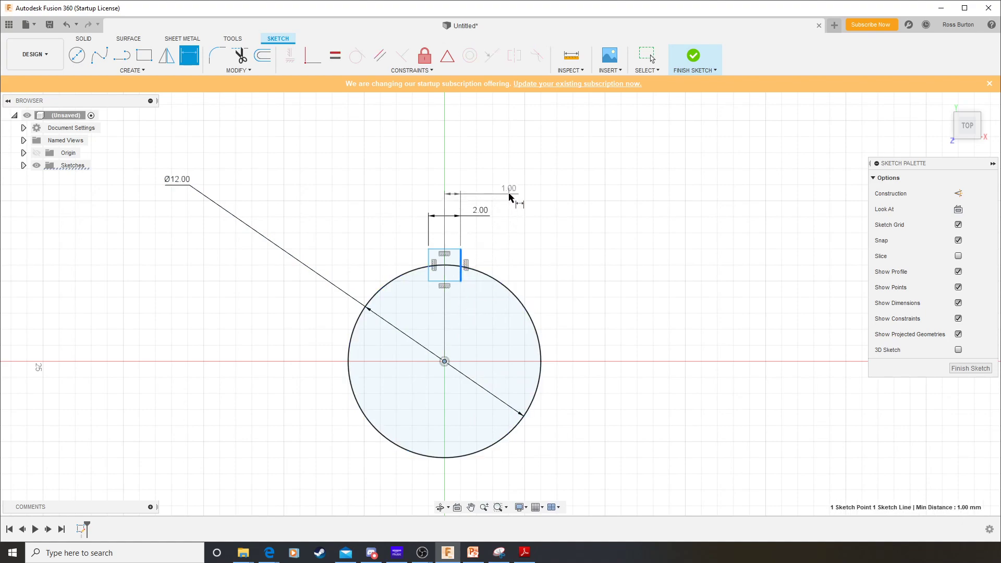
click(503, 193)
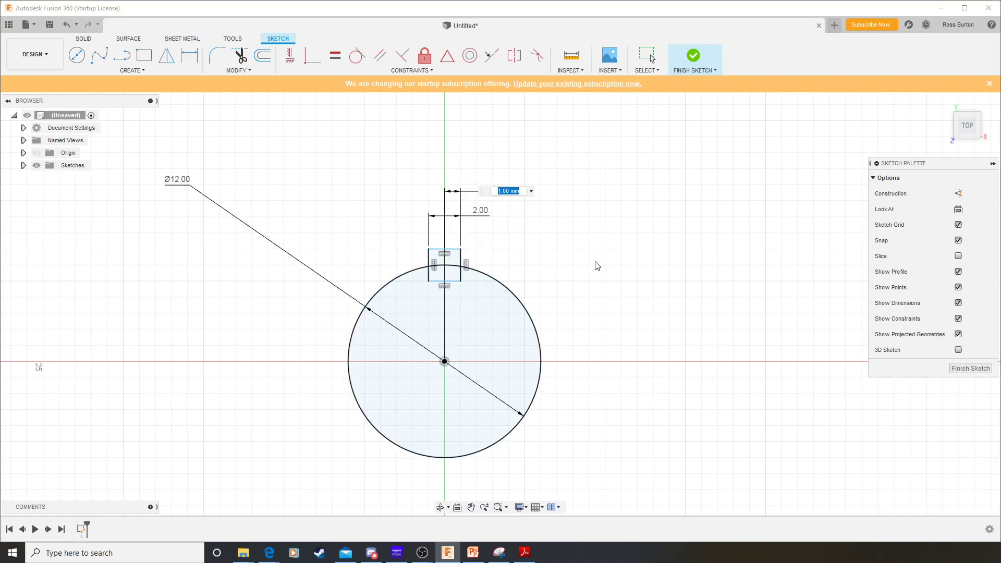
key(Return)
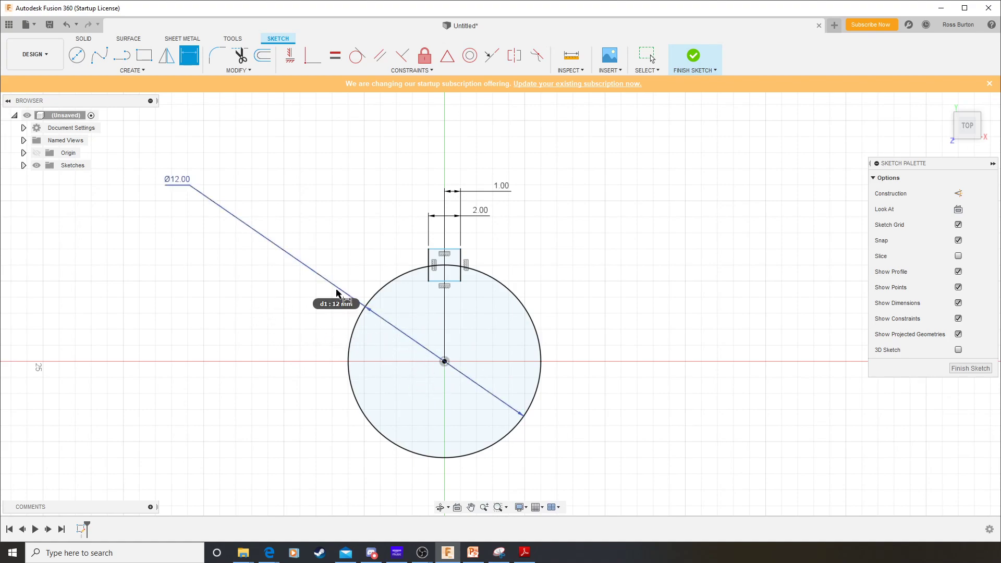
Dimension the vertical distance from the rectangle's bottom edge to the circle's centre at 5 mm
click(446, 282)
click(444, 366)
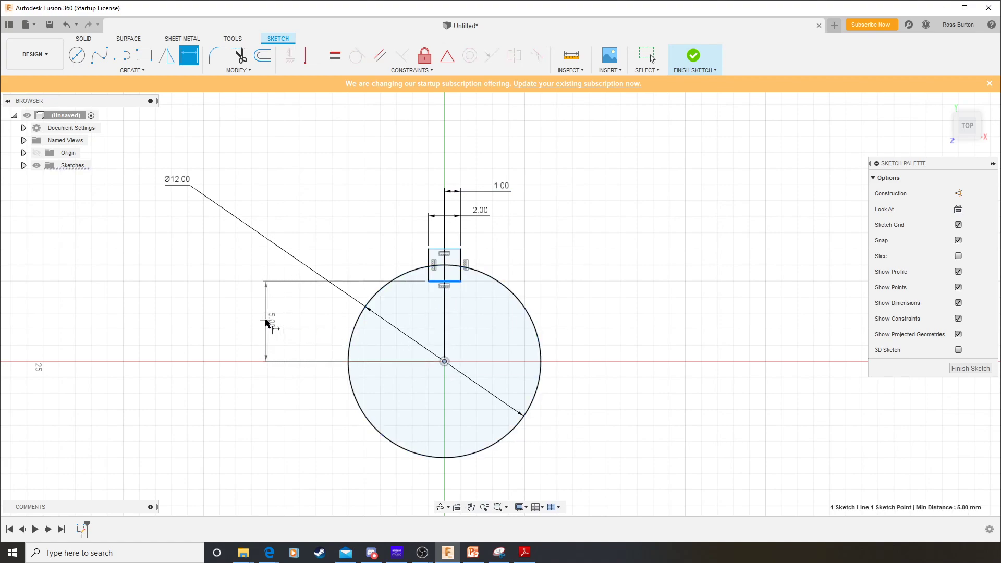
click(265, 322)
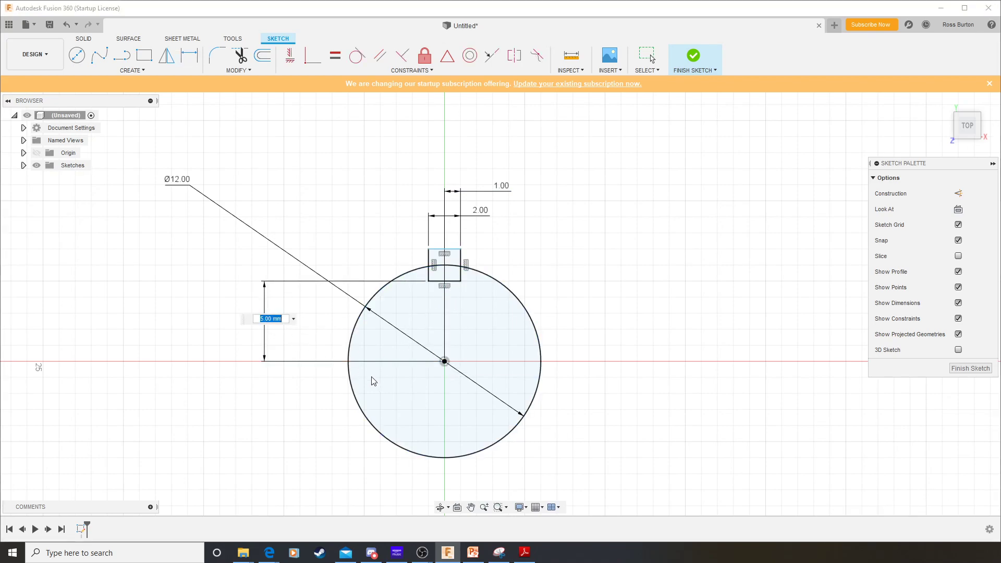
key(Return)
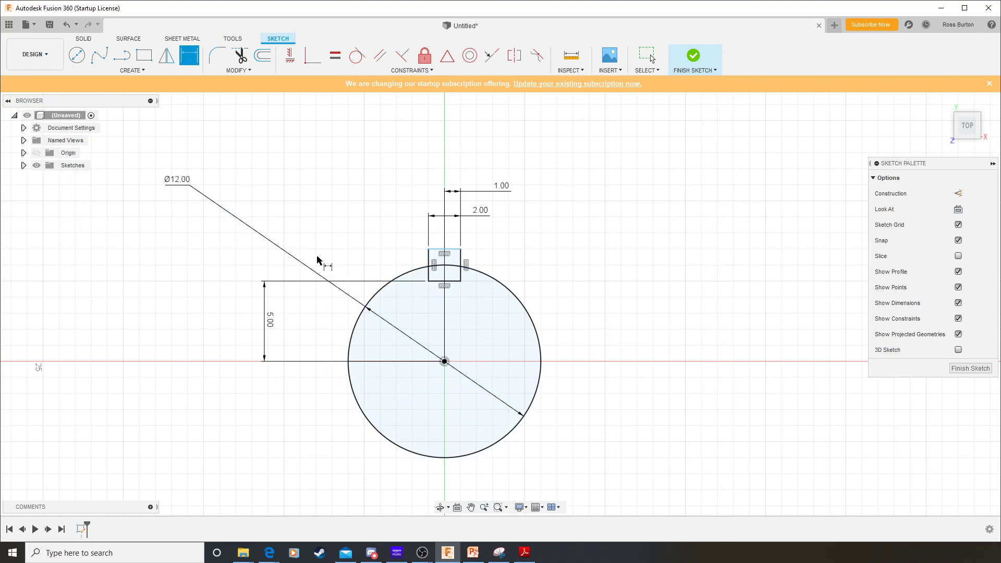
Trim the rectangle's lines outside the circle and the arc between its sides, leaving an open notch in the circle's top
click(241, 57)
scroll(477, 259, down, 2)
scroll(475, 260, up, 4)
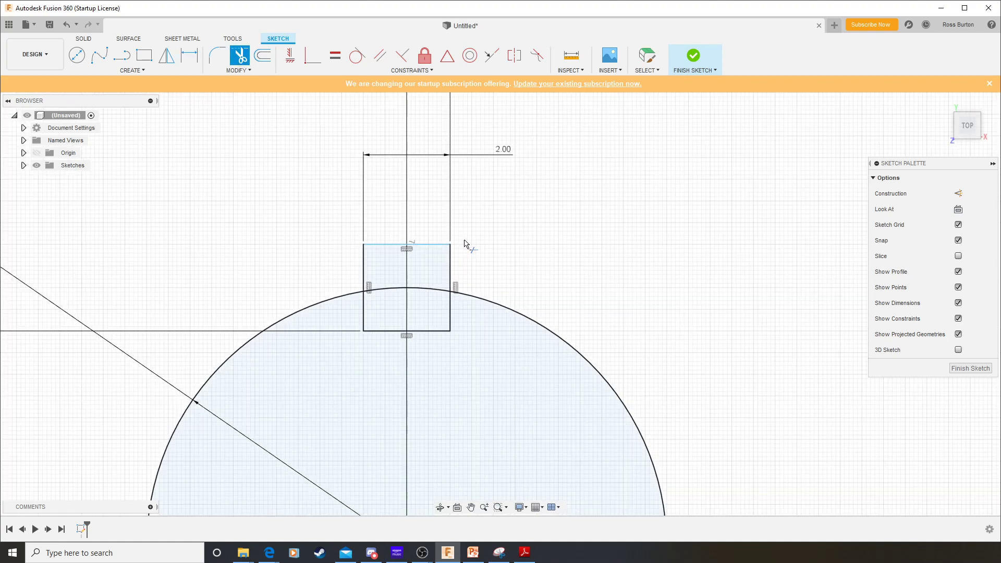
click(431, 244)
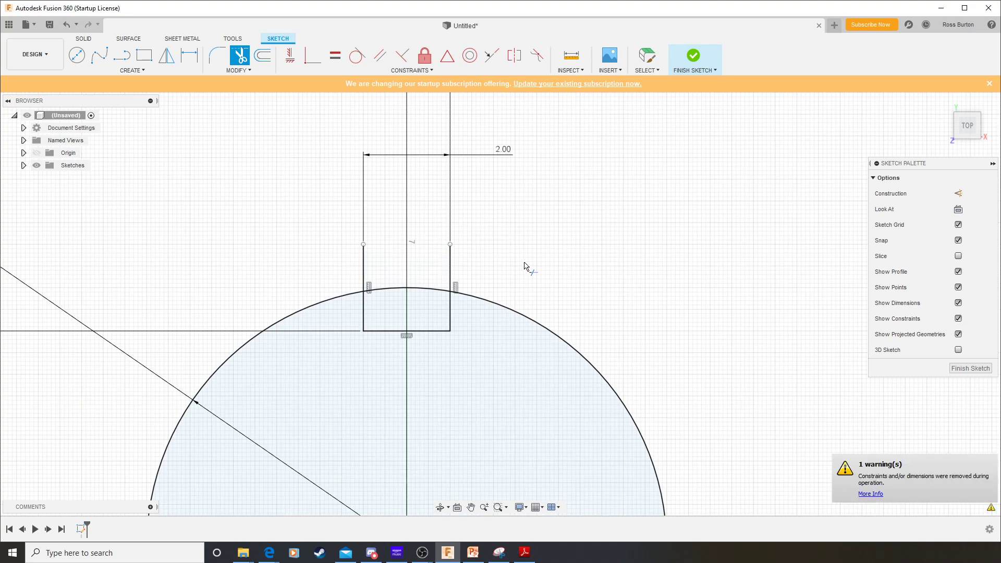
click(453, 260)
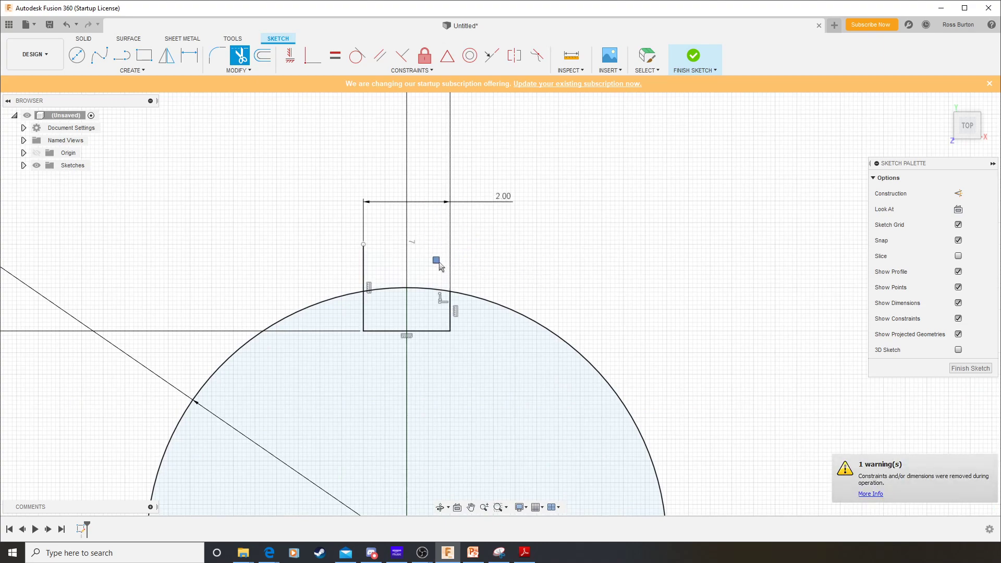
click(366, 259)
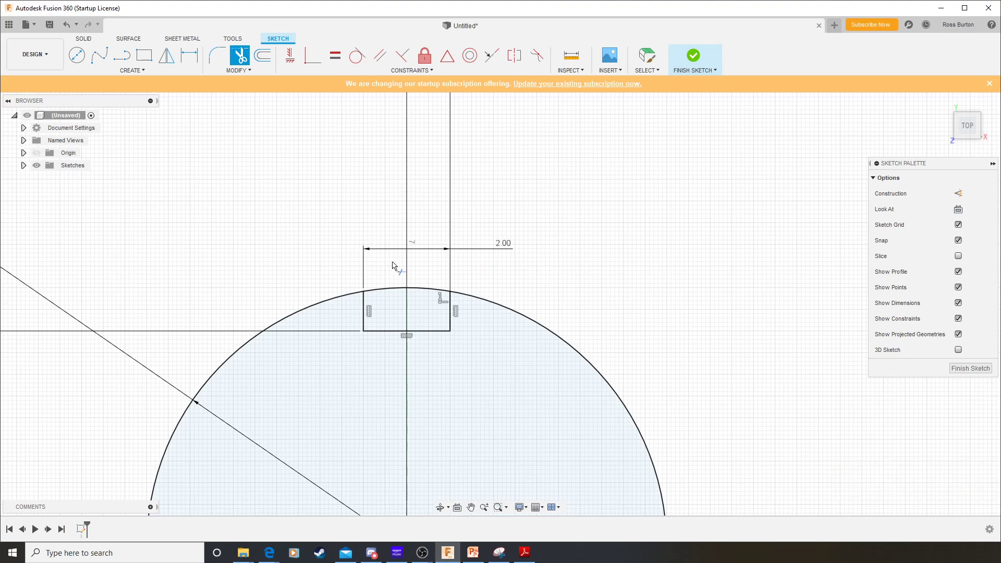
click(395, 286)
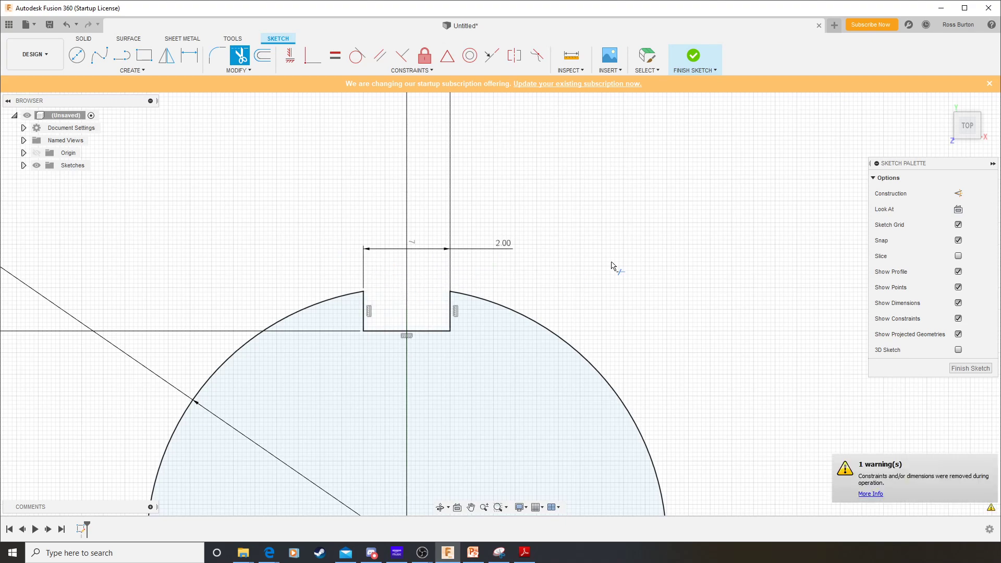
scroll(607, 264, down, 5)
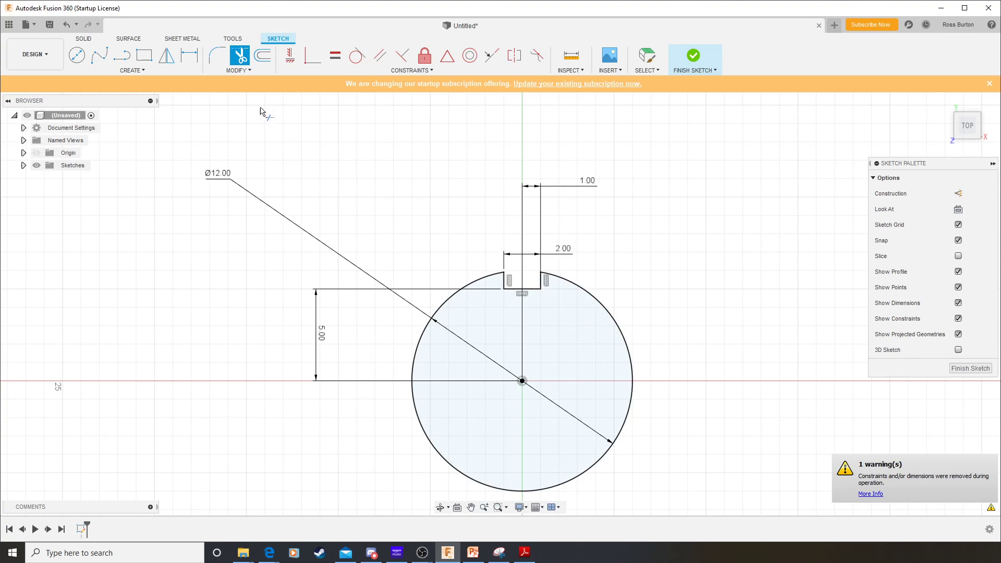
key(Escape)
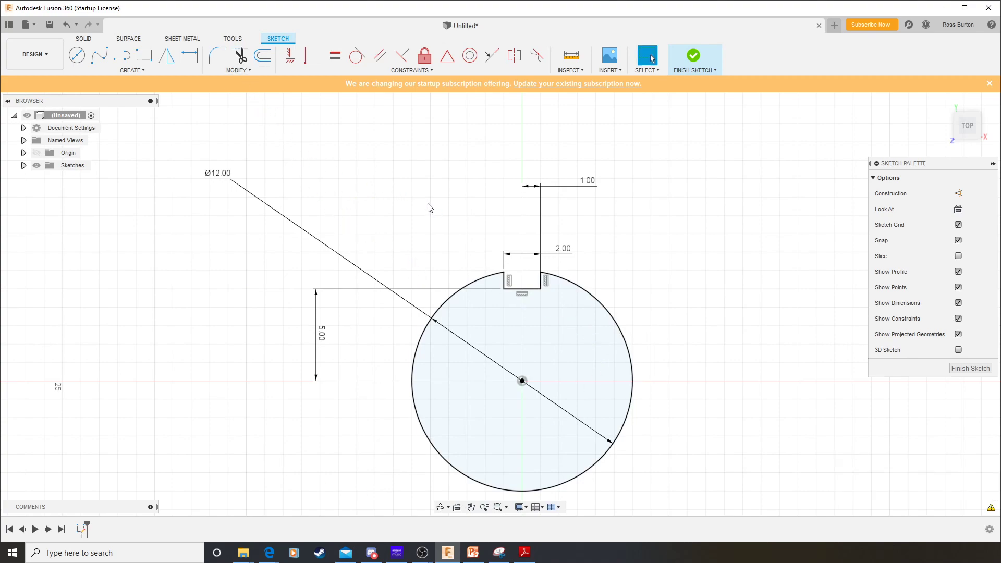
Expand the list of sketches in the browser and finish the notched circle sketch
scroll(597, 391, down, 2)
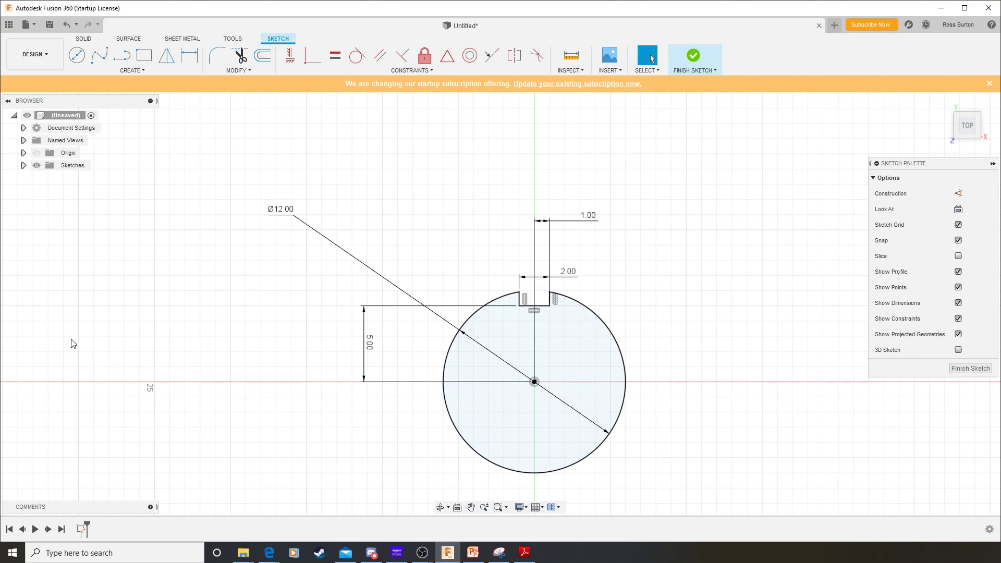
click(24, 165)
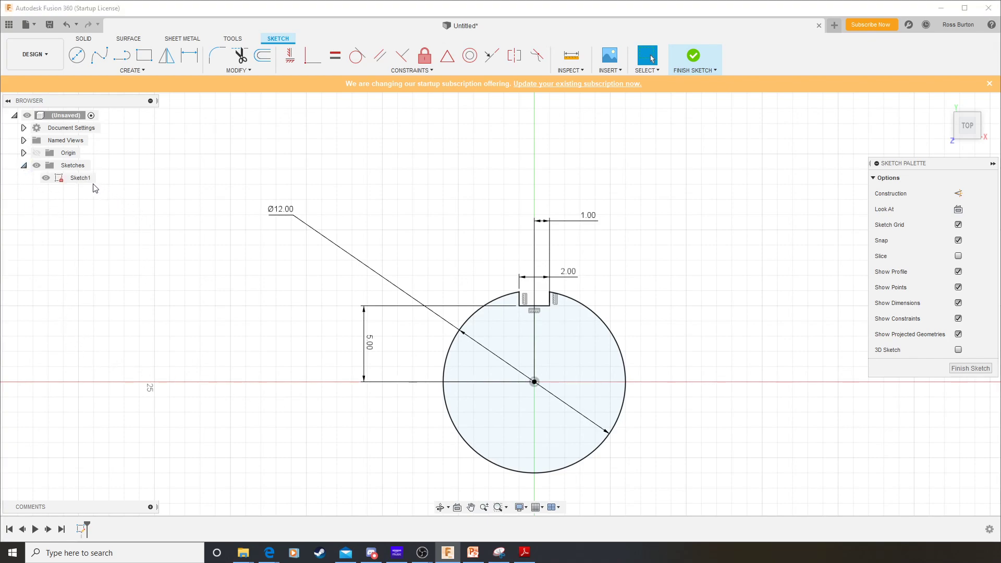
click(969, 368)
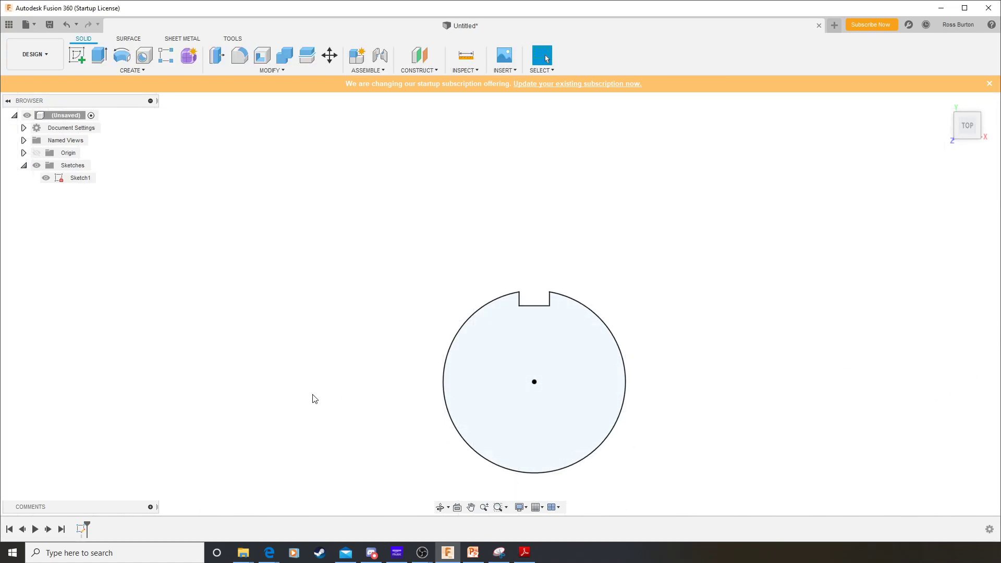
right_click(87, 179)
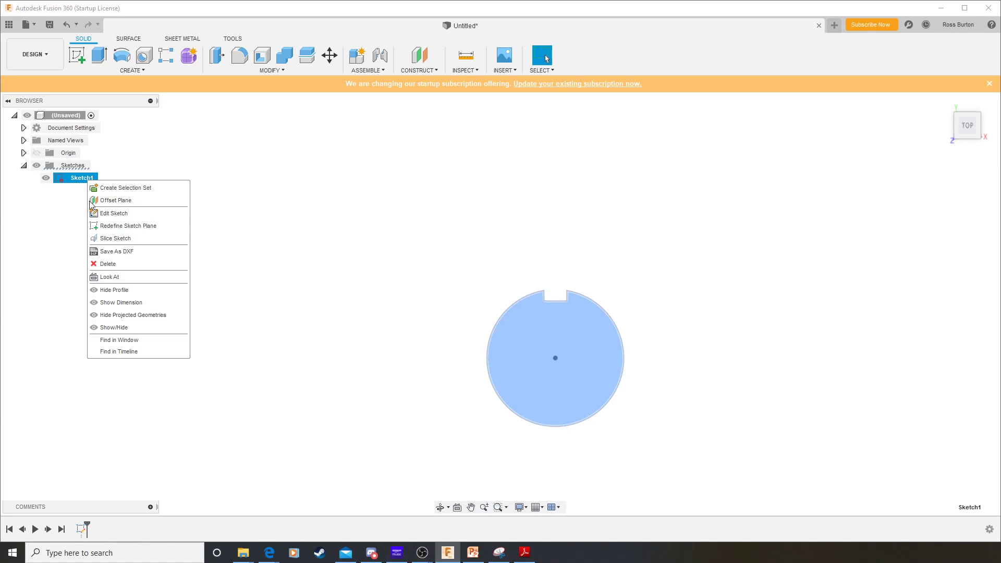
click(112, 213)
right_click(83, 529)
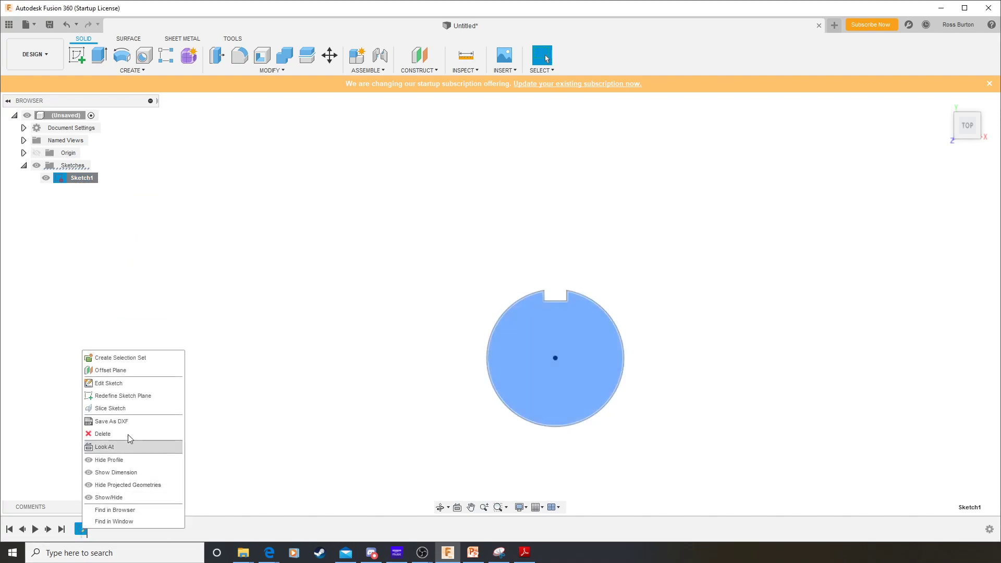
click(227, 331)
Start exporting the notched circle sketch as a DXF and browse to the Pit folder on the Desktop
right_click(80, 179)
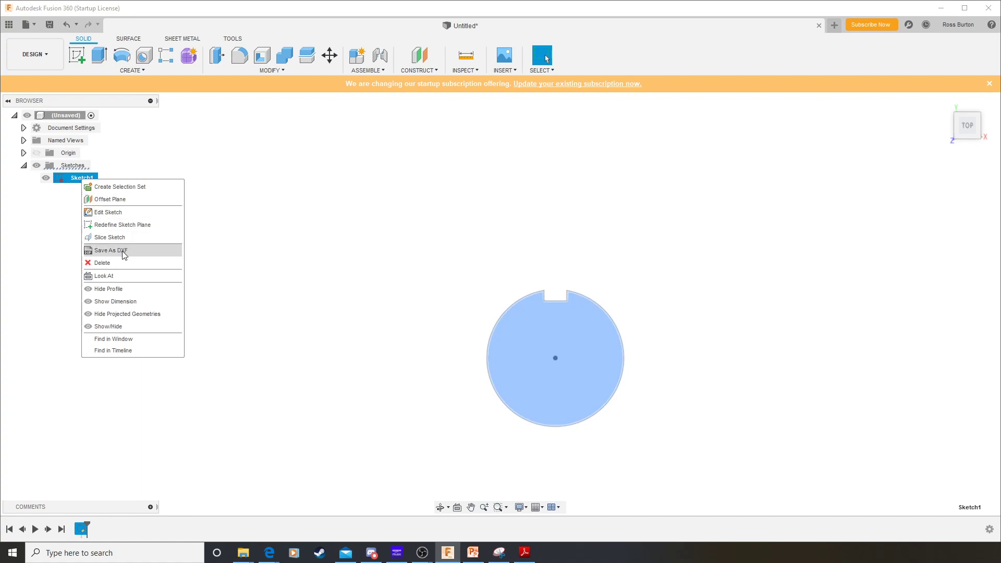
click(275, 294)
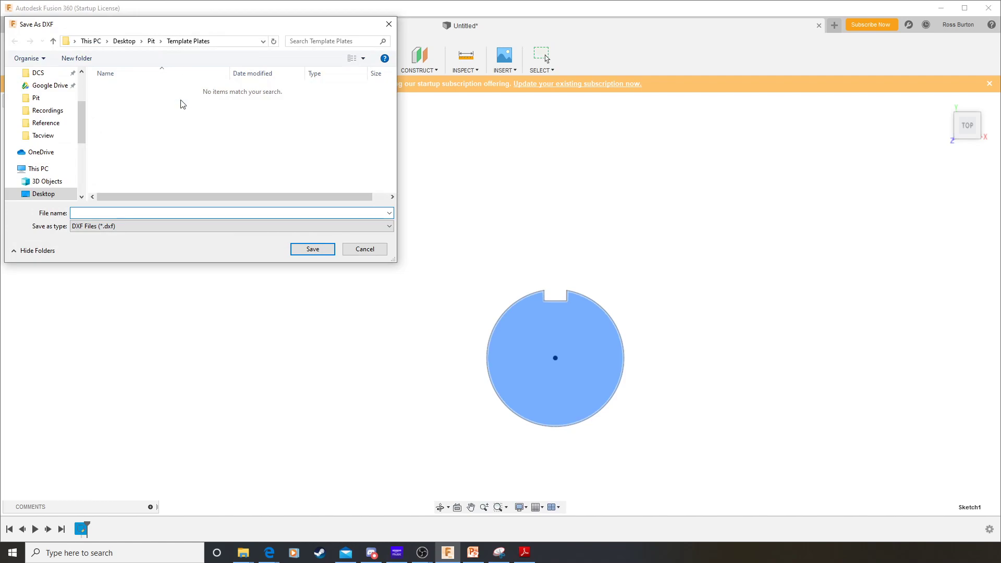
click(152, 41)
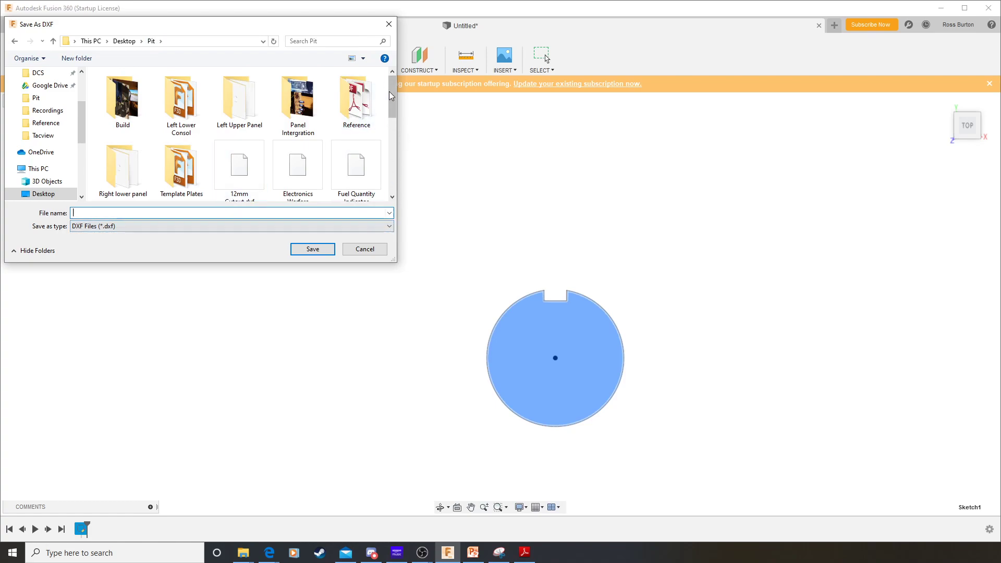
scroll(394, 100, down, 1)
mouse_move(393, 100)
mouse_down()
mouse_move(393, 167)
mouse_move(395, 83)
mouse_up()
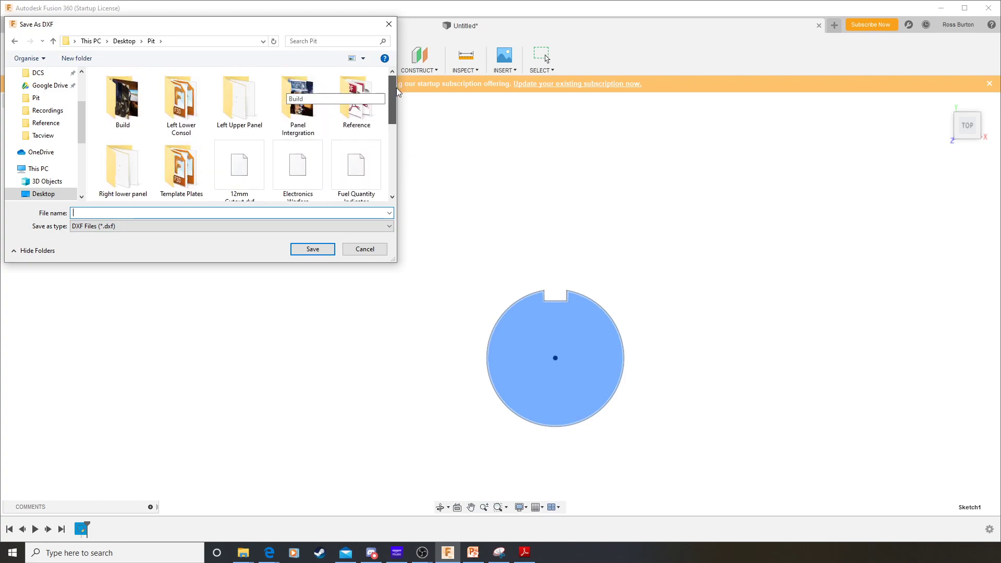
scroll(399, 94, down, 2)
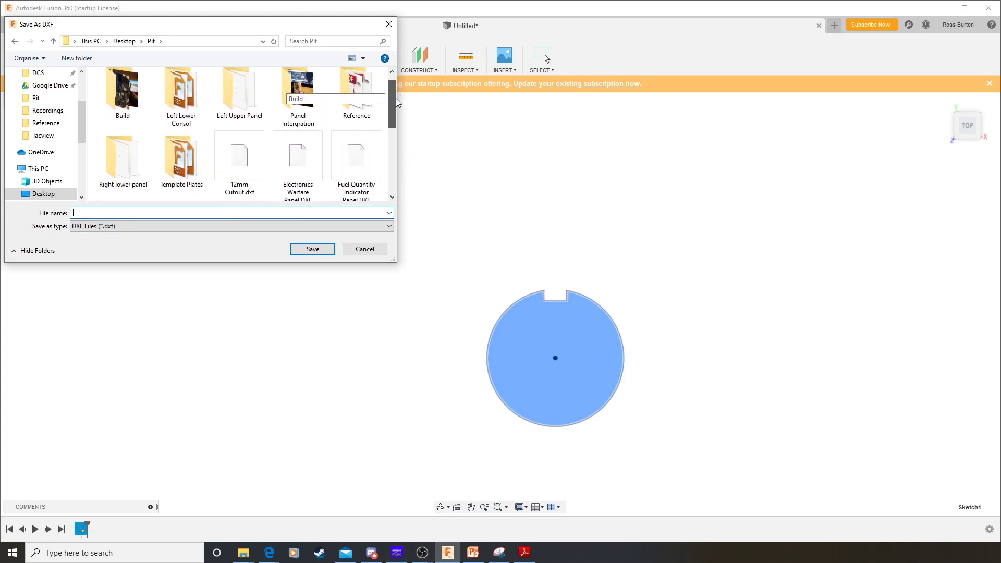
Create a folder named Cutouts inside the Pit folder and open it as the save location
right_click(210, 194)
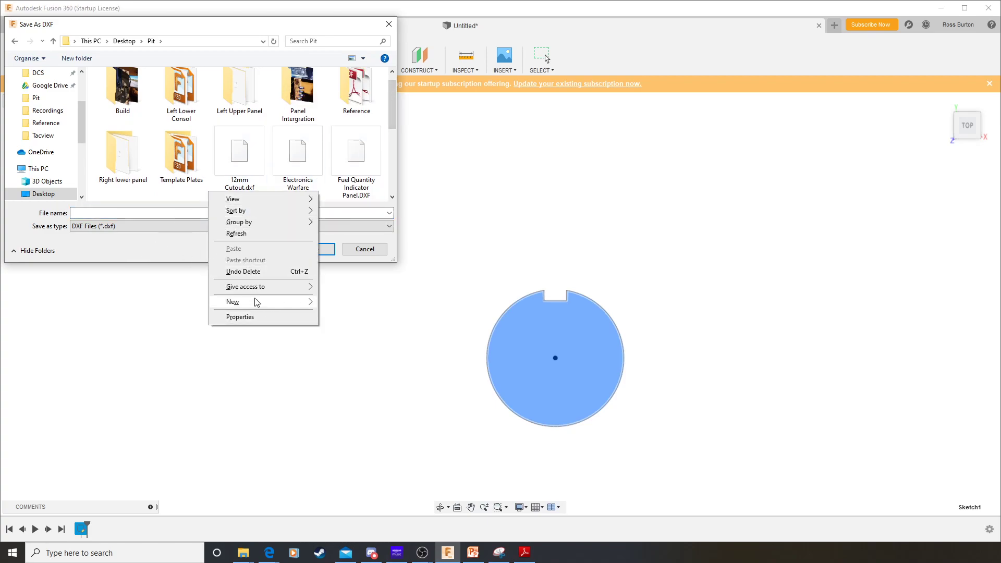
click(330, 304)
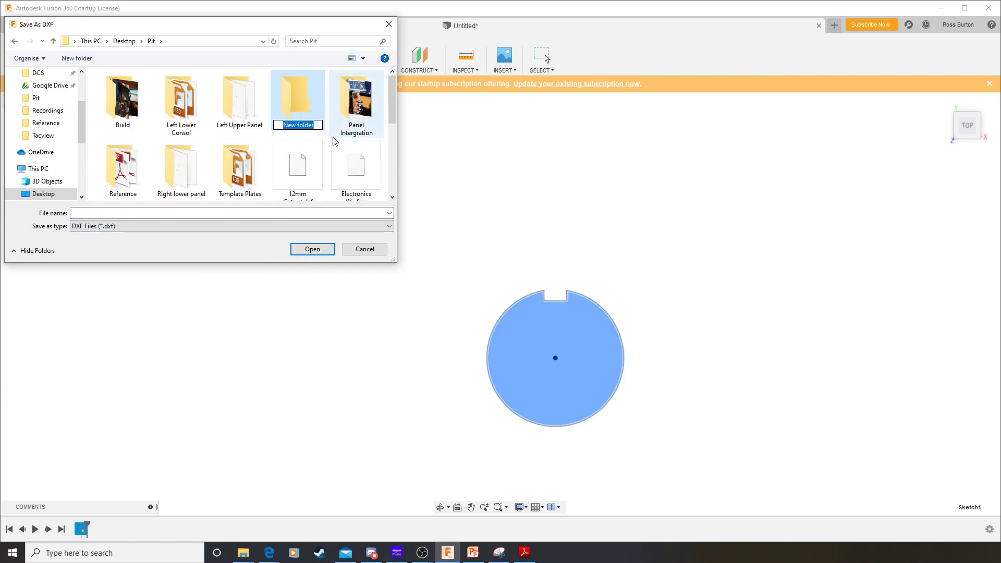
text(Cuto)
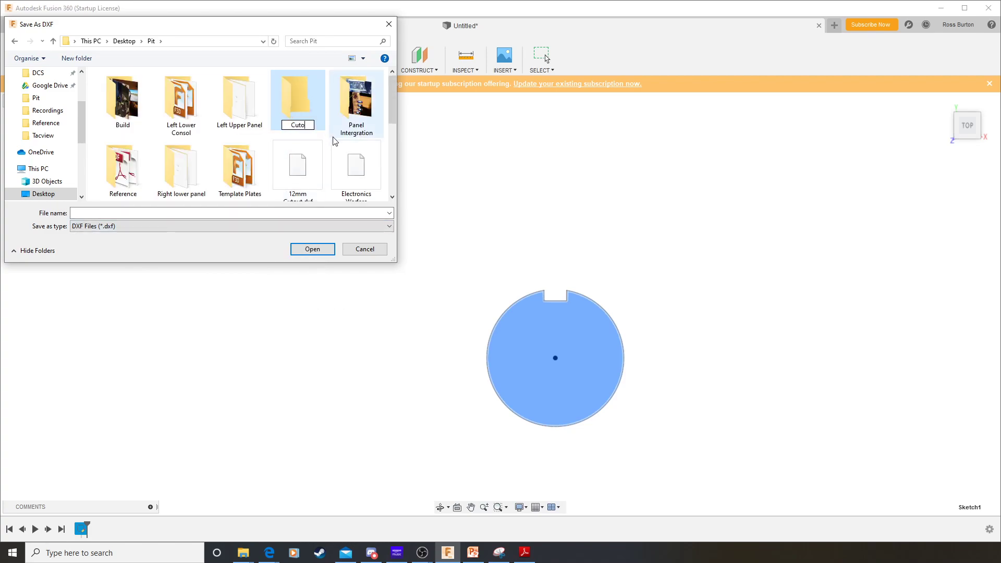
text(uts)
key(Return)
key(Return)
Name the DXF file for the 12mm toggle switch cutout and save it in the Cutouts folder
click(151, 212)
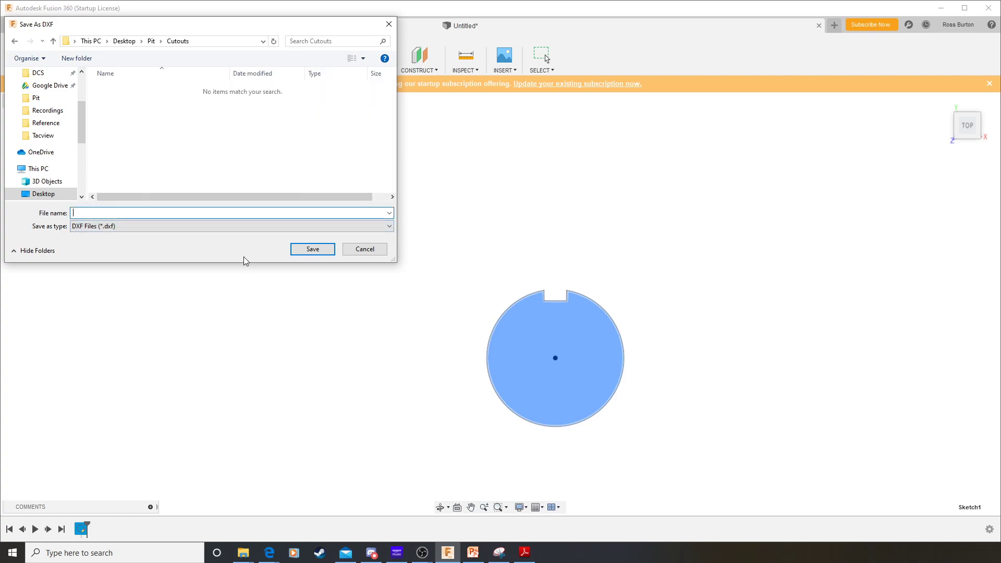
text(12mm toggle switch)
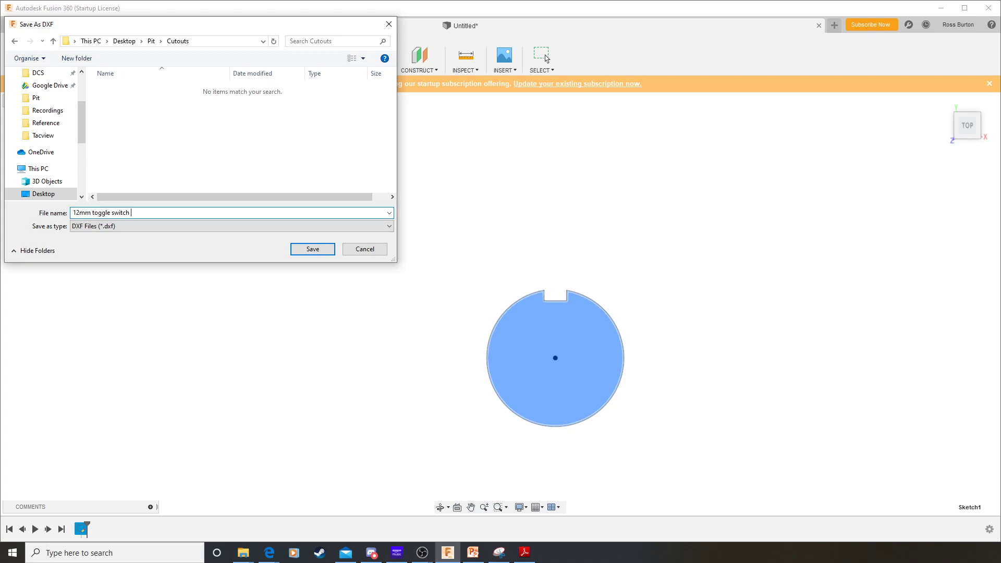
text(out)
click(313, 248)
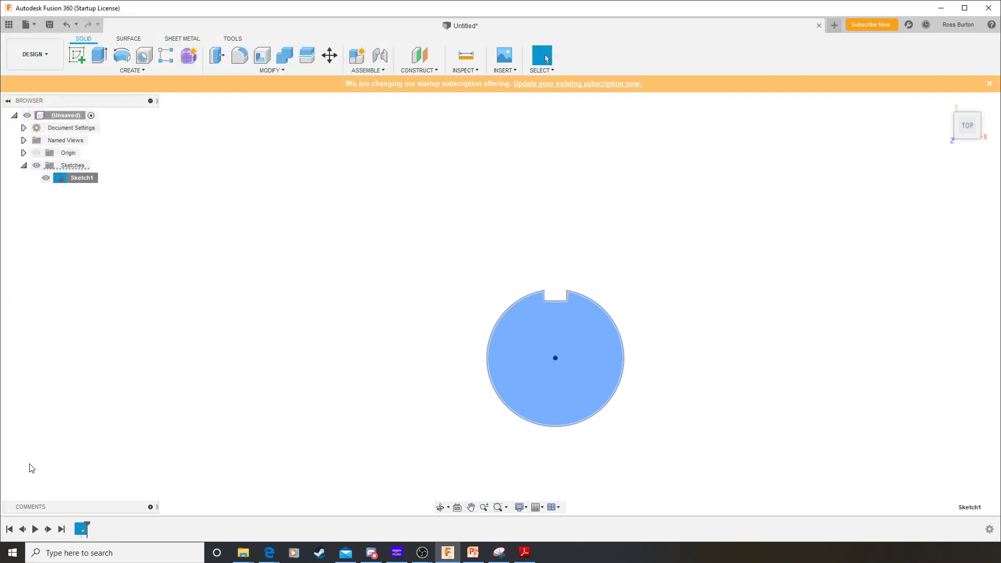
Close the untitled design without saving and open 9 DZUS Aluminium Plate from the Admin Project's Plate templates folder
click(818, 26)
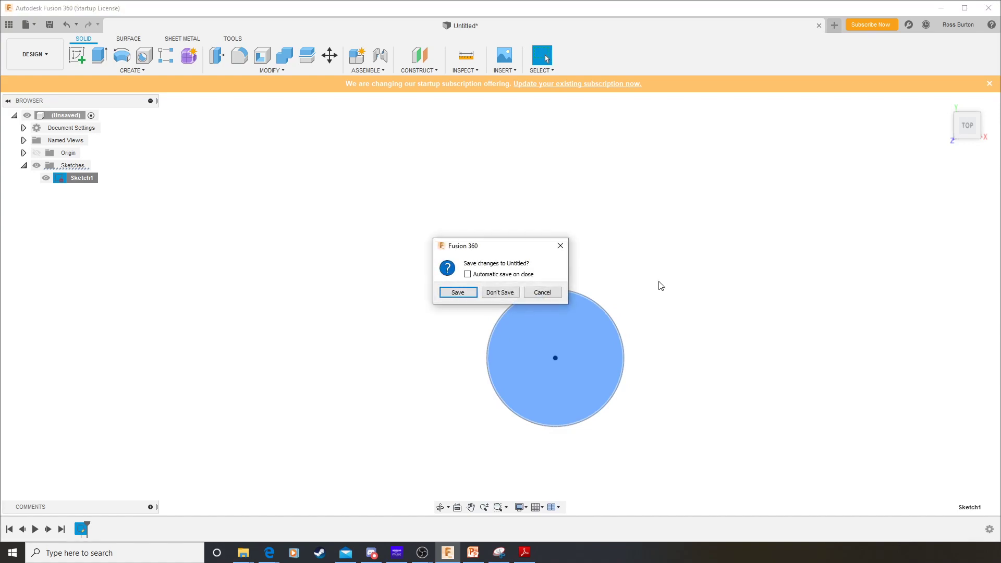
click(505, 293)
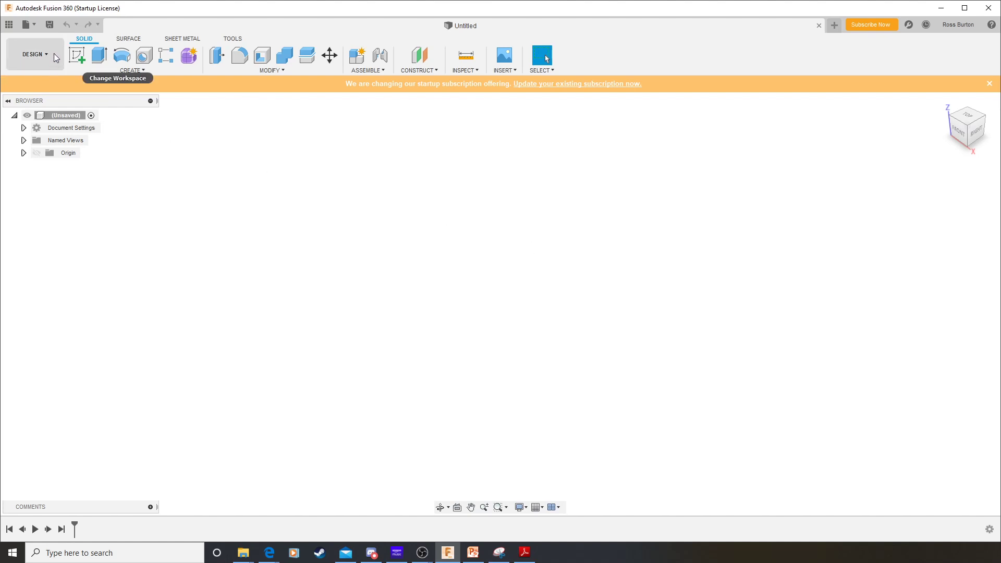
click(26, 25)
click(60, 86)
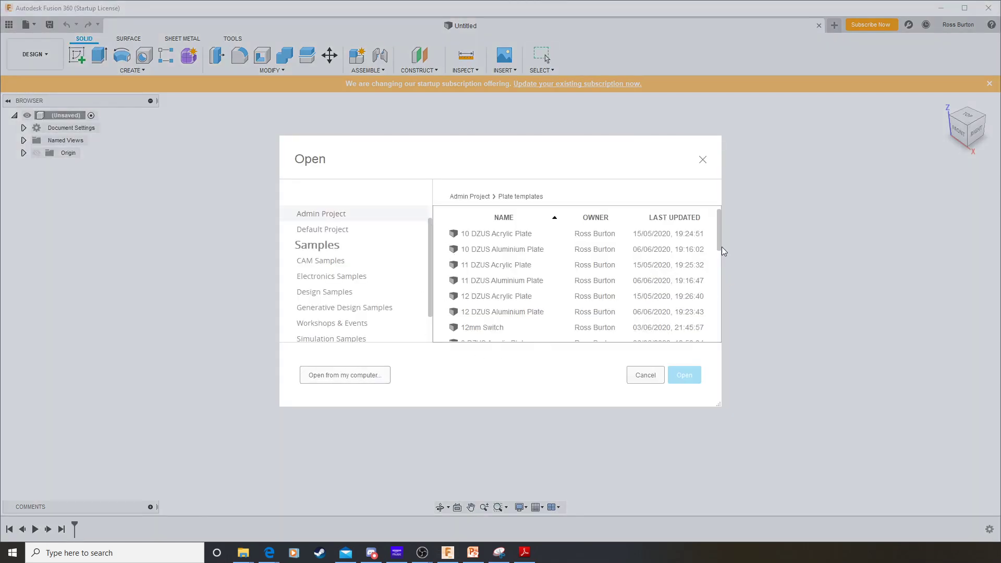
drag(718, 232, 720, 320)
click(509, 334)
click(682, 376)
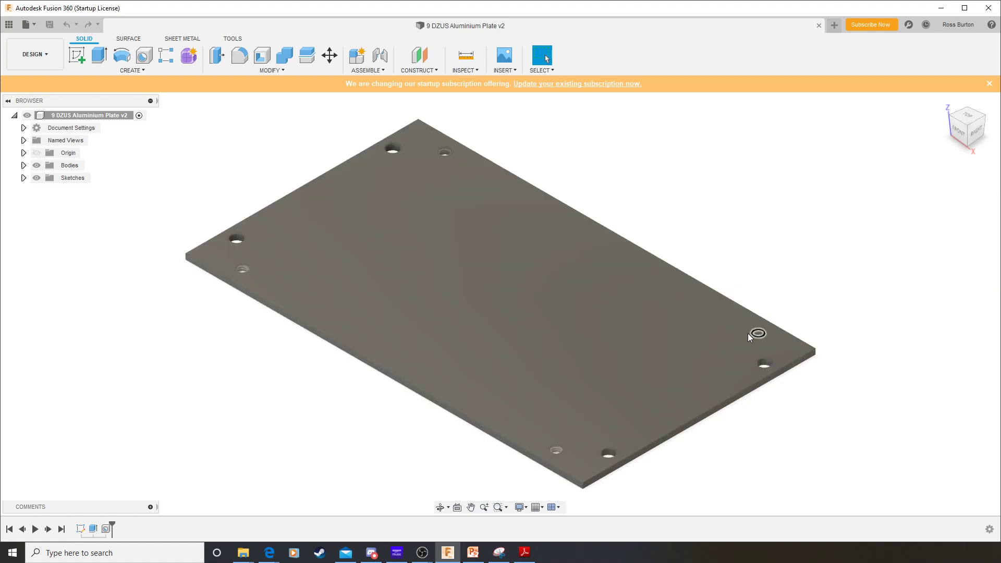
Start saving a copy of the plate design and choose the Admin Project's Fuel Panel folder as its location
click(37, 27)
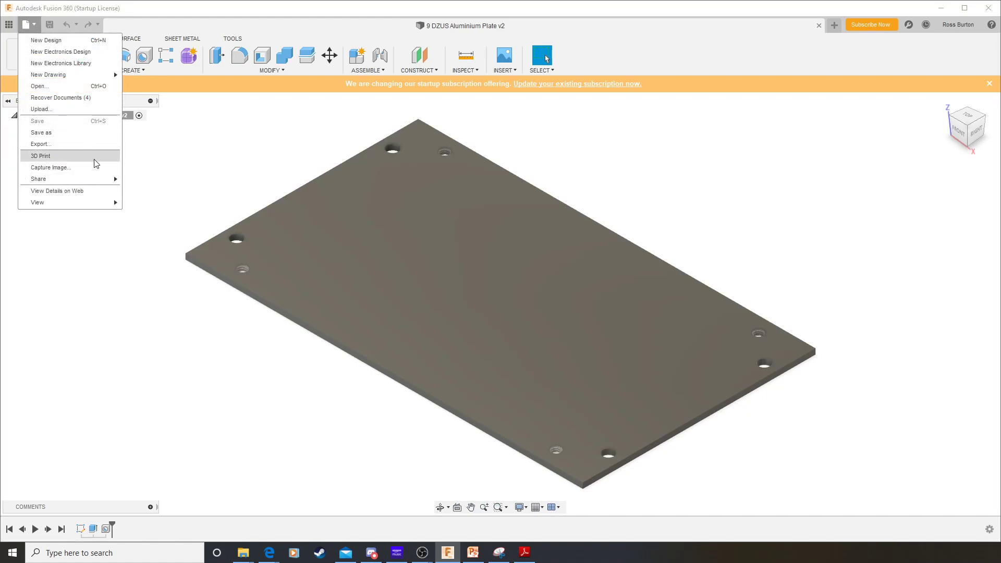
click(73, 134)
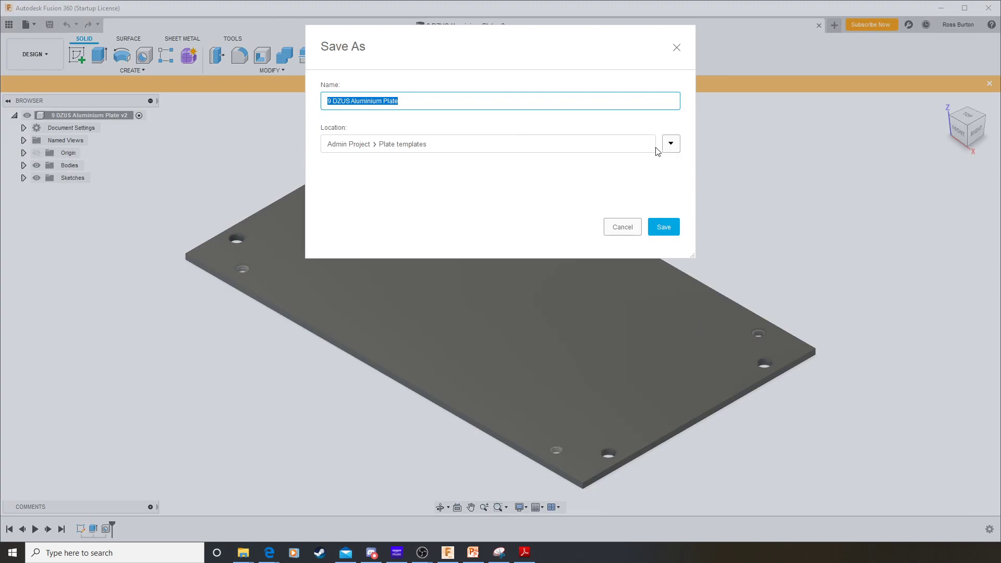
click(670, 146)
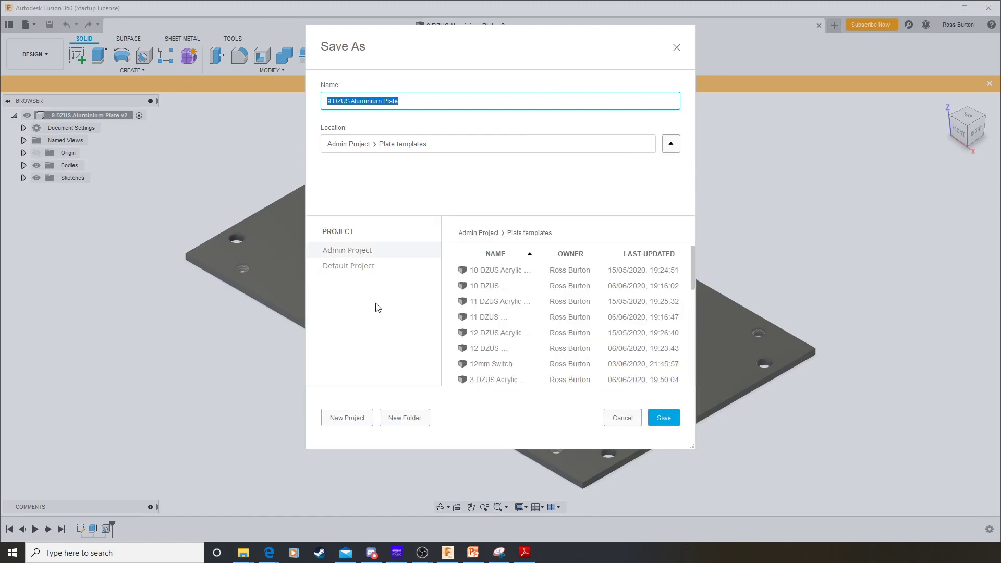
click(373, 251)
click(482, 233)
mouse_move(692, 257)
mouse_down()
mouse_move(692, 357)
mouse_move(693, 258)
mouse_up()
double_click(513, 275)
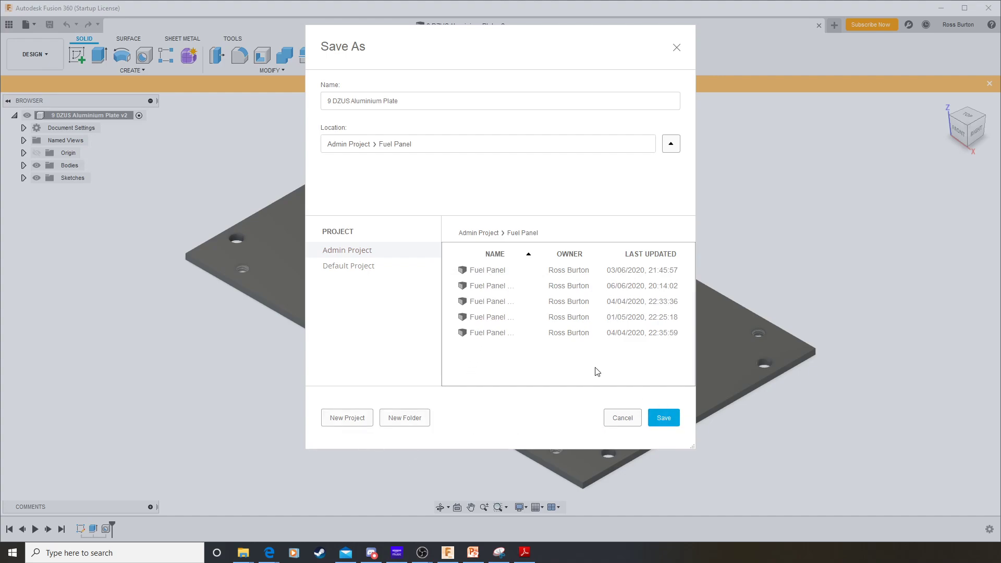
Name the copy Fuel Panel Video Aluminium Plate and save it
click(348, 101)
drag(347, 100, 320, 102)
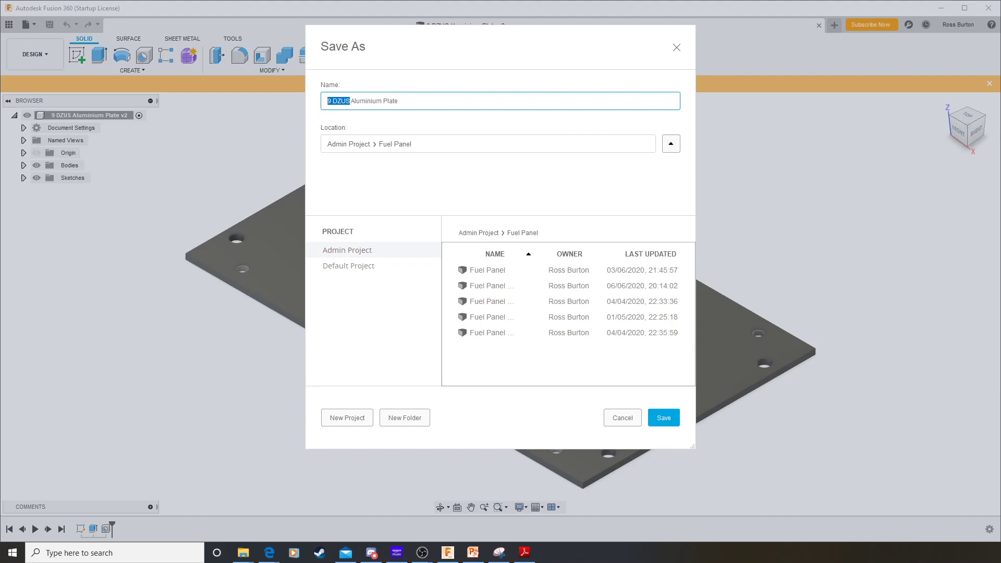
text(Fuel Panel Video)
click(670, 419)
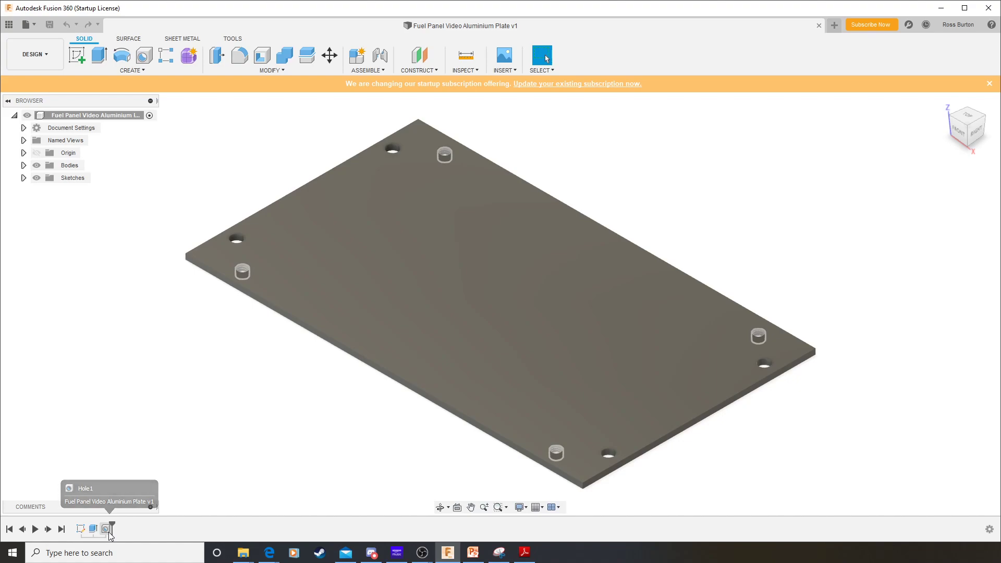
Suppress the plate's Hole1 feature and start a sketch on the plate's top face
right_click(109, 533)
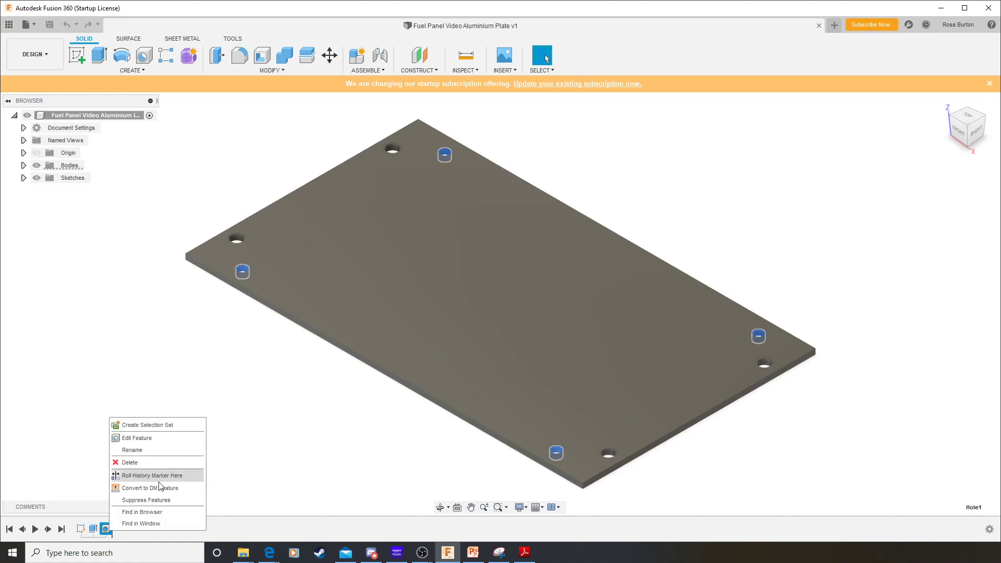
click(156, 500)
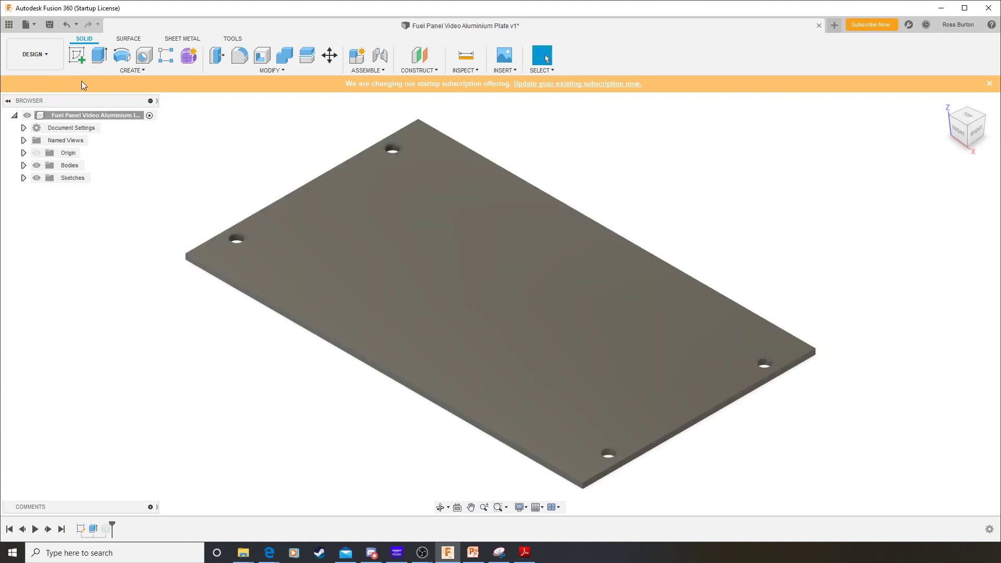
click(76, 55)
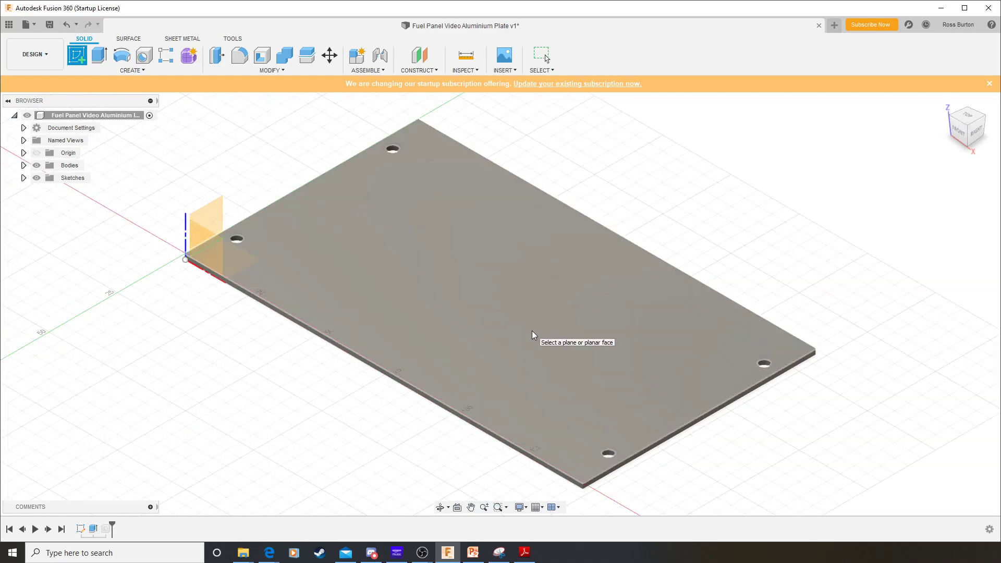
click(533, 331)
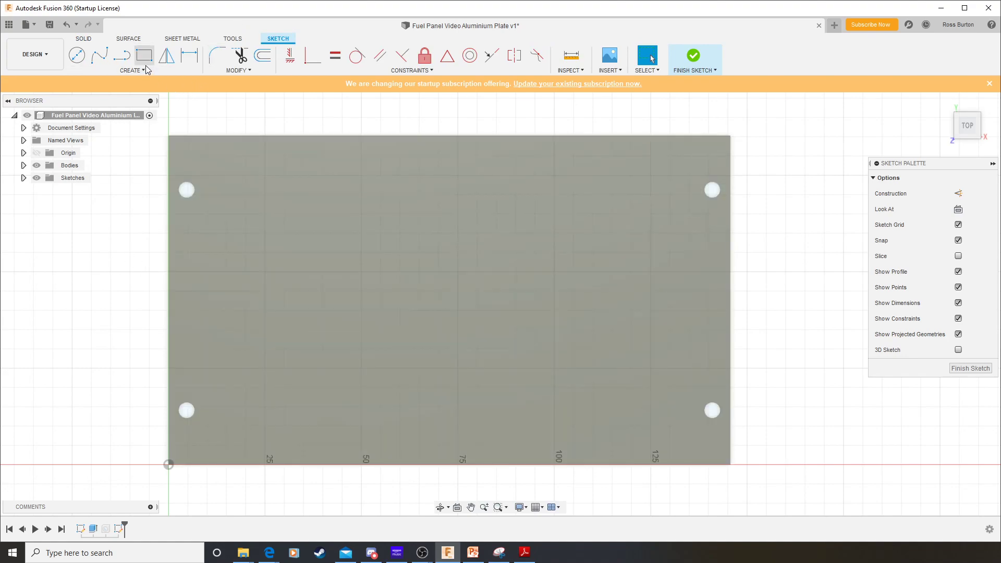
Place a sketch point near the plate's lower-left mounting hole, at about X 27.7 mm and Y 22.6 mm
click(144, 57)
click(134, 70)
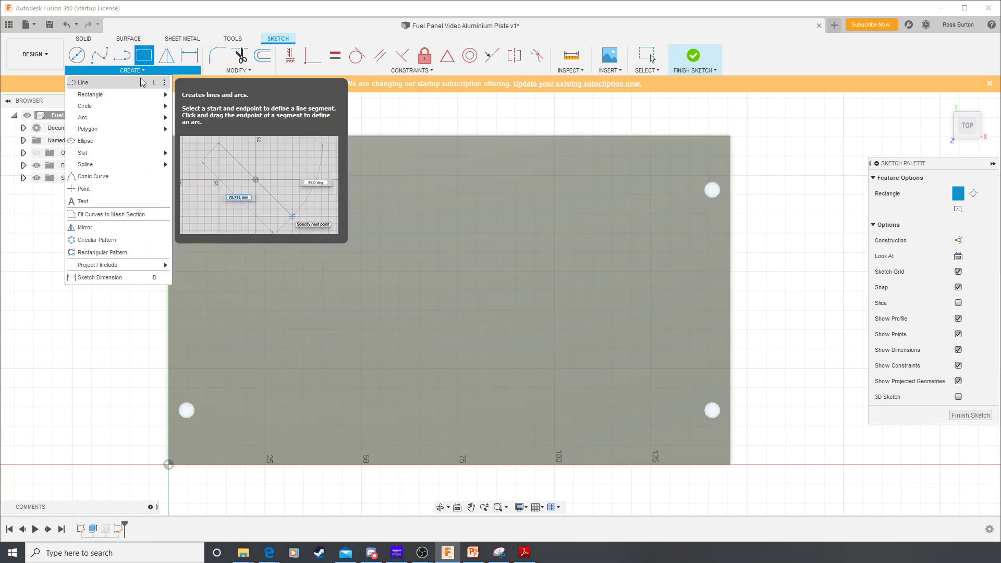
click(115, 191)
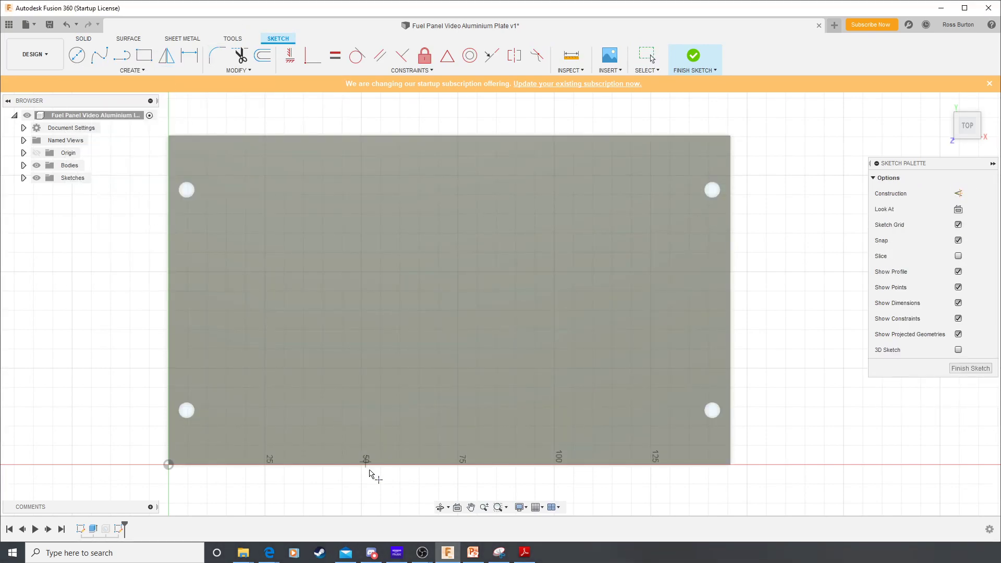
click(275, 377)
Create a rectangular pattern of the sketch point with 3 across at -40 mm spacing and 2 upward at -40 mm spacing
click(140, 71)
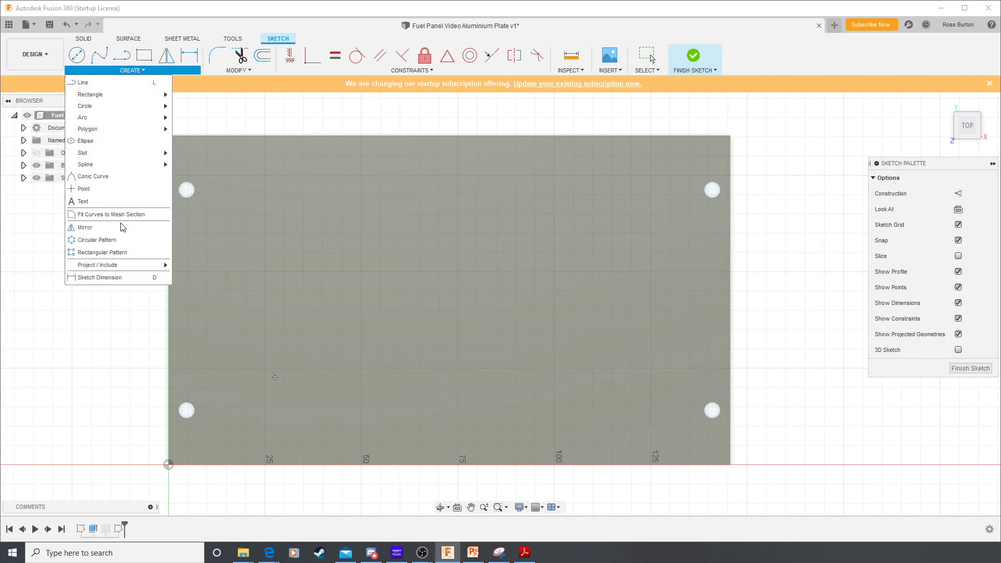
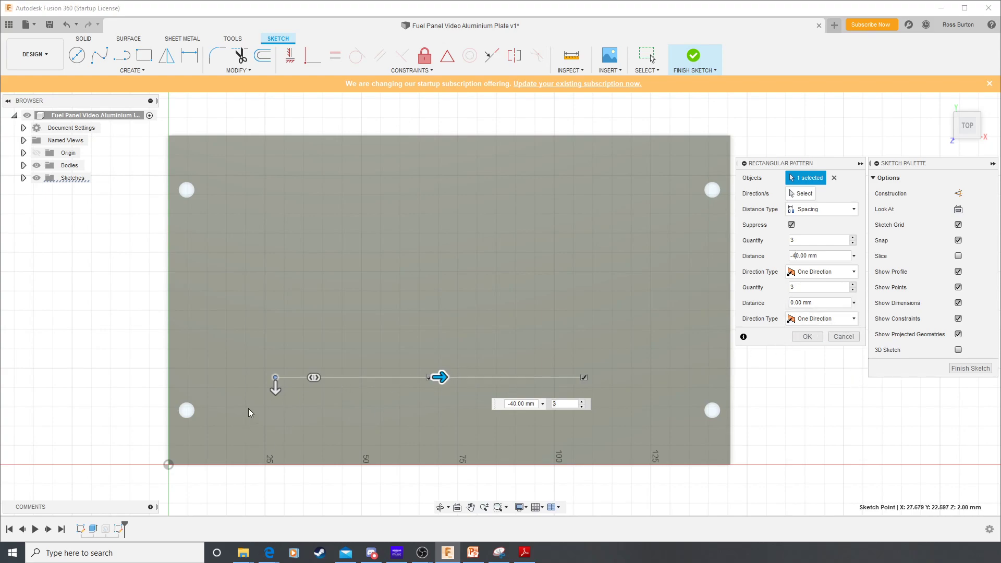
click(275, 388)
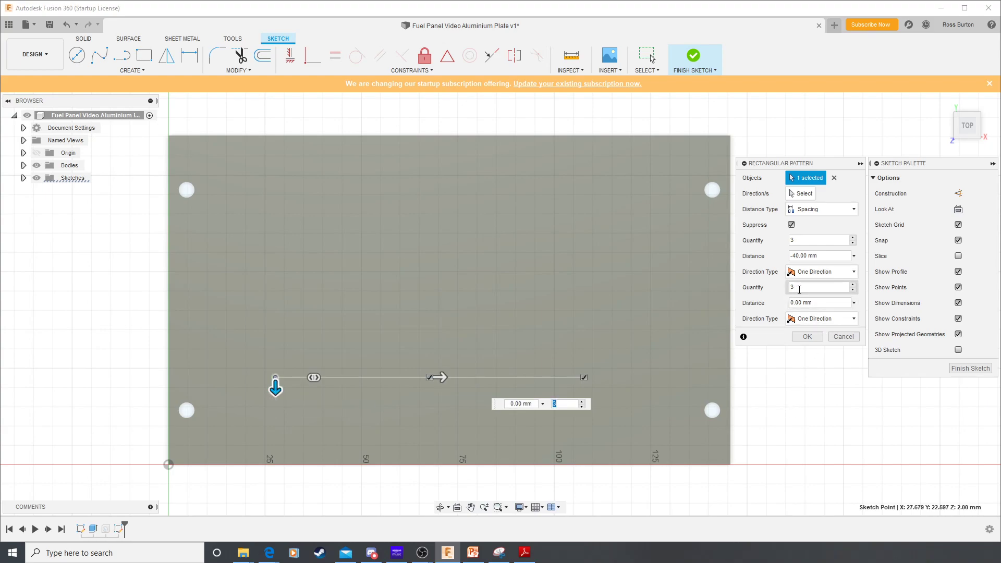
click(852, 286)
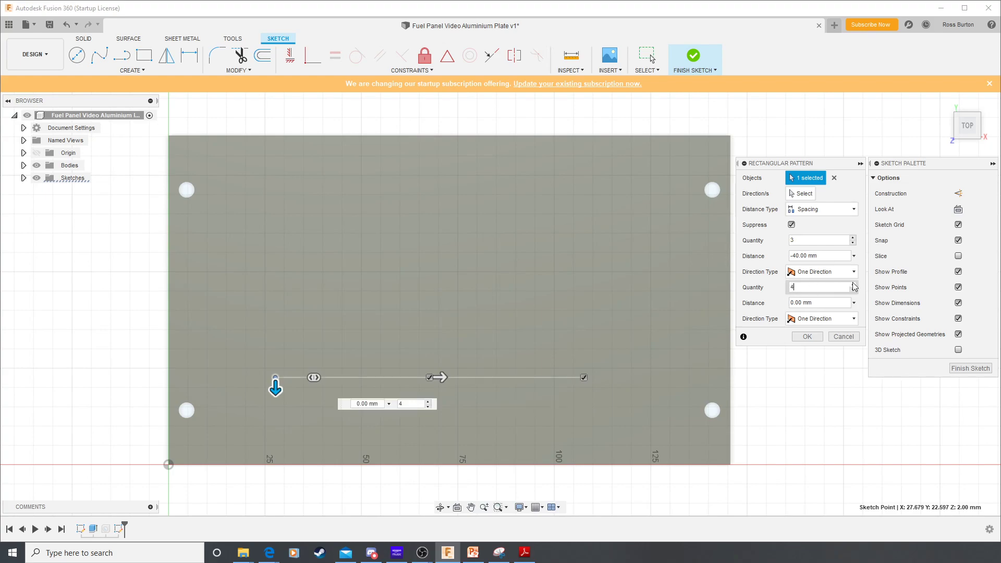
click(853, 290)
double_click(792, 302)
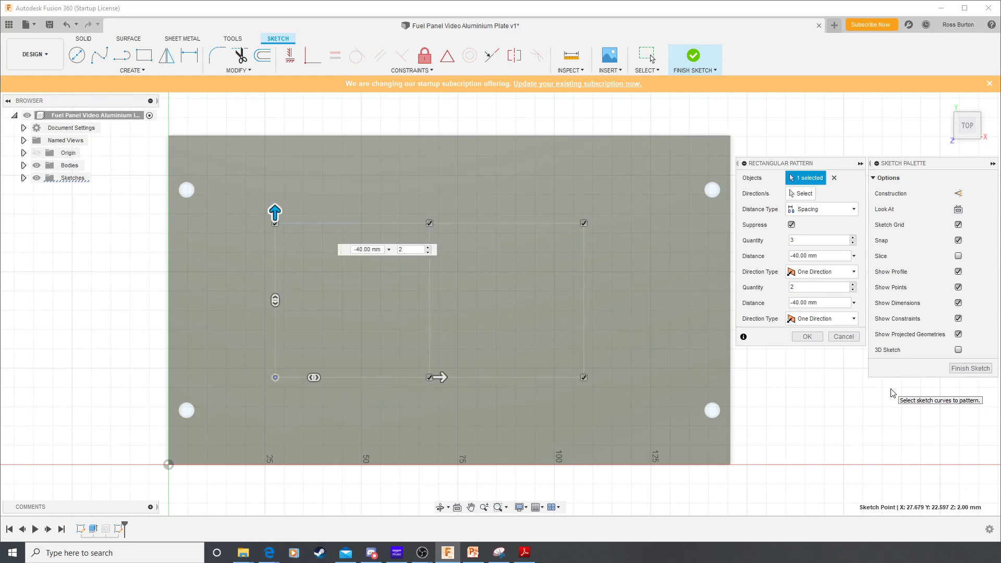
click(805, 337)
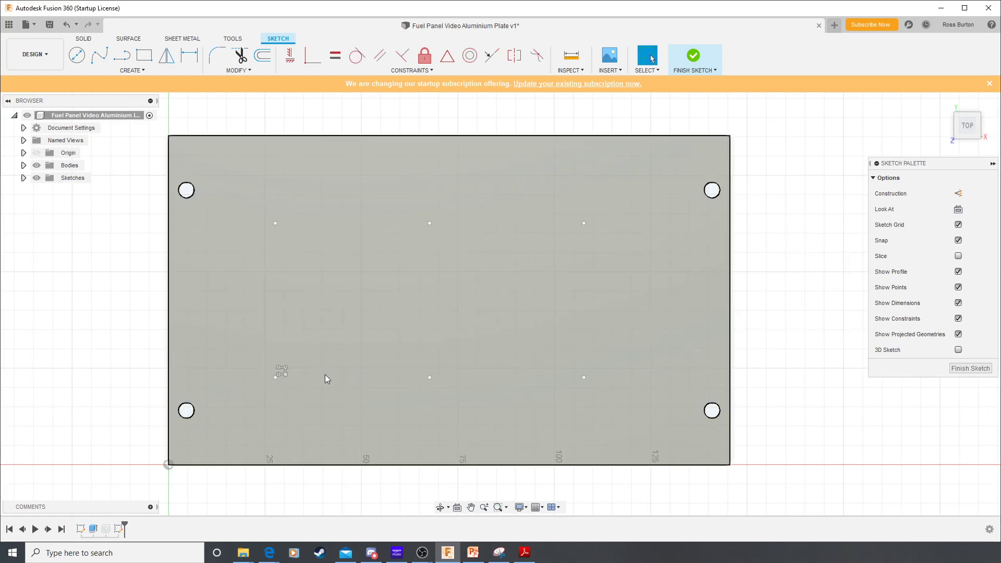
Draw a vertical line between the midpoints of the plate's upper and lower edges and convert it to construction
scroll(313, 380, down, 2)
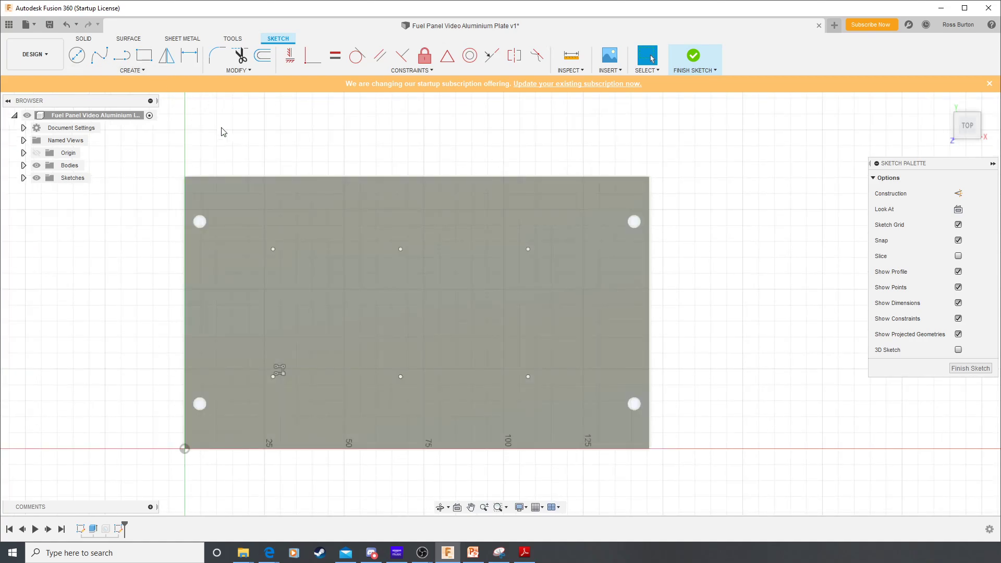
click(121, 57)
click(417, 176)
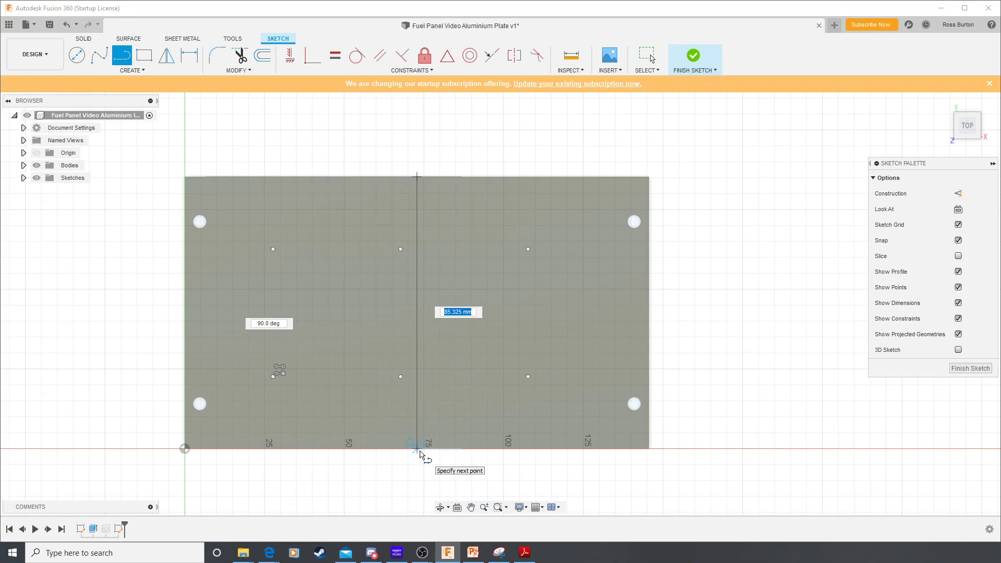
double_click(420, 452)
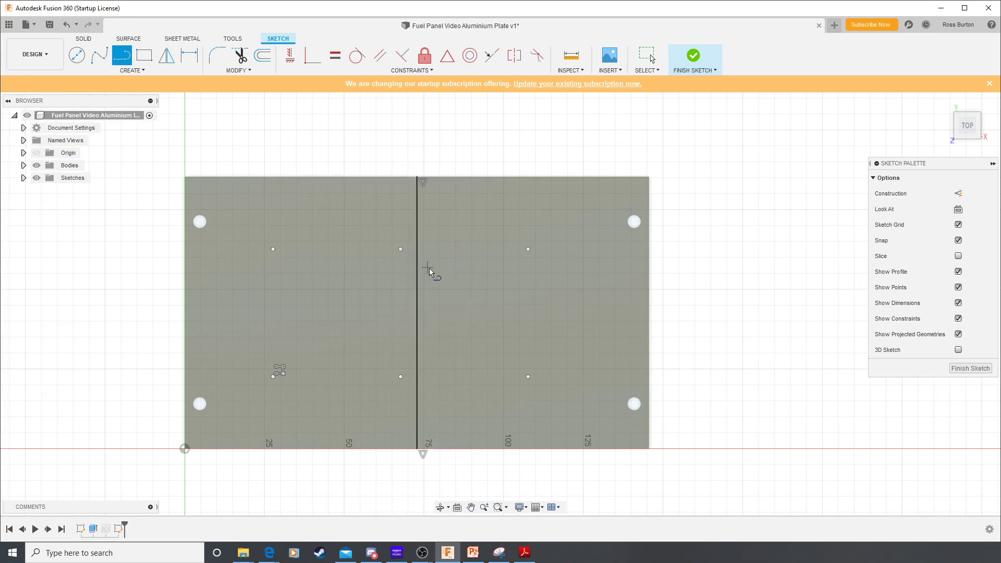
key(Escape)
click(416, 303)
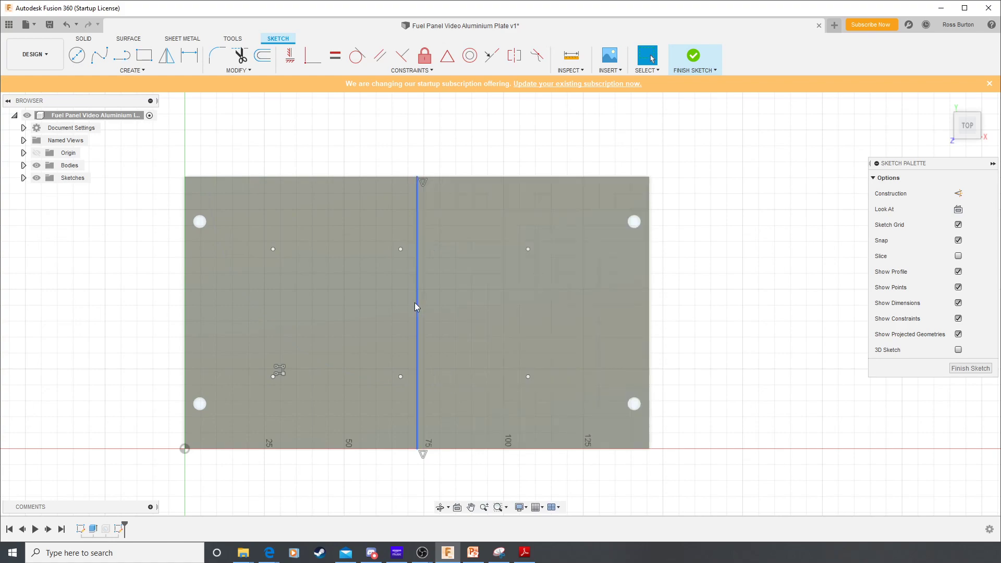
click(958, 194)
key(Escape)
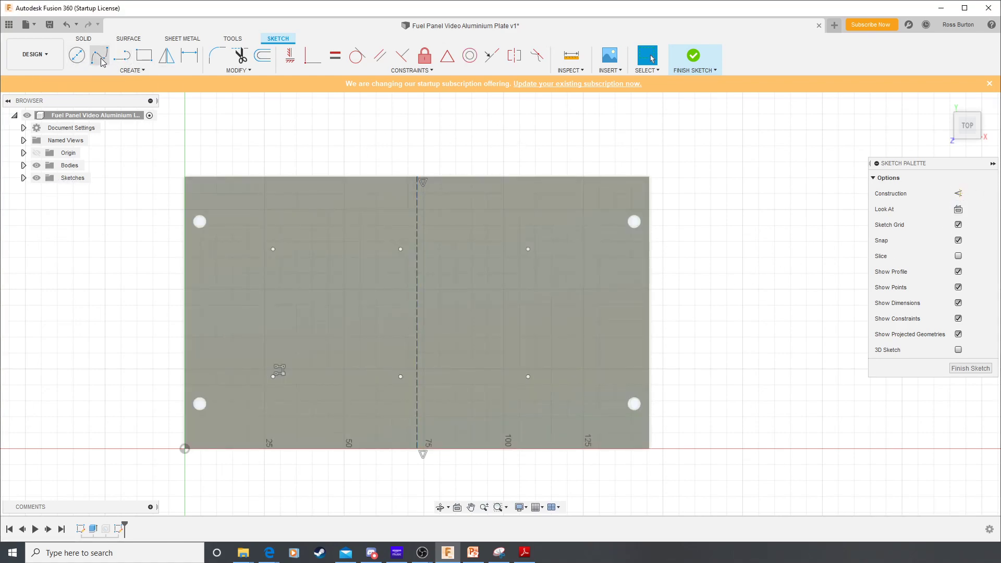
Draw a horizontal line between the midpoints of the plate's two side edges and convert it to construction
key(l)
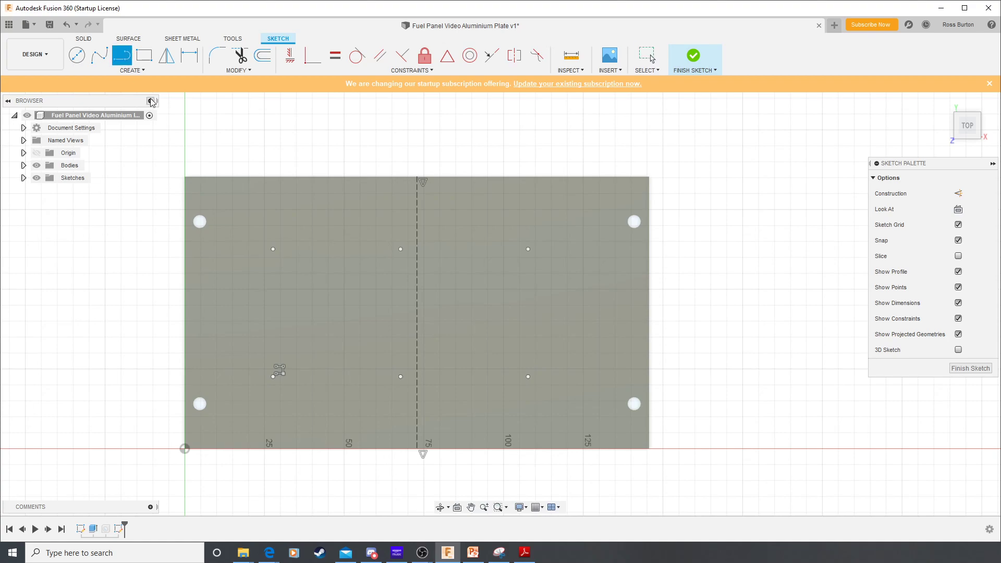
click(185, 313)
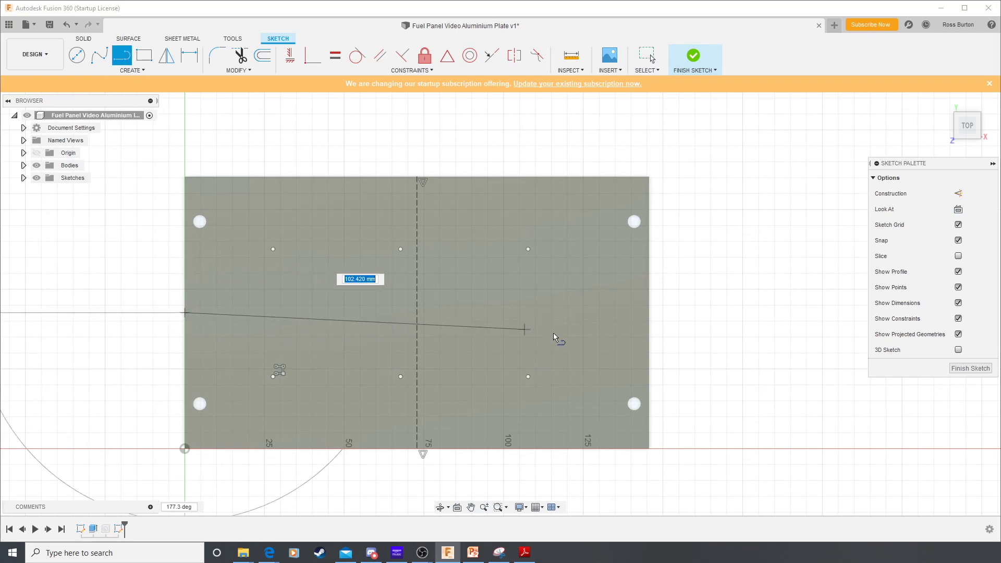
double_click(647, 313)
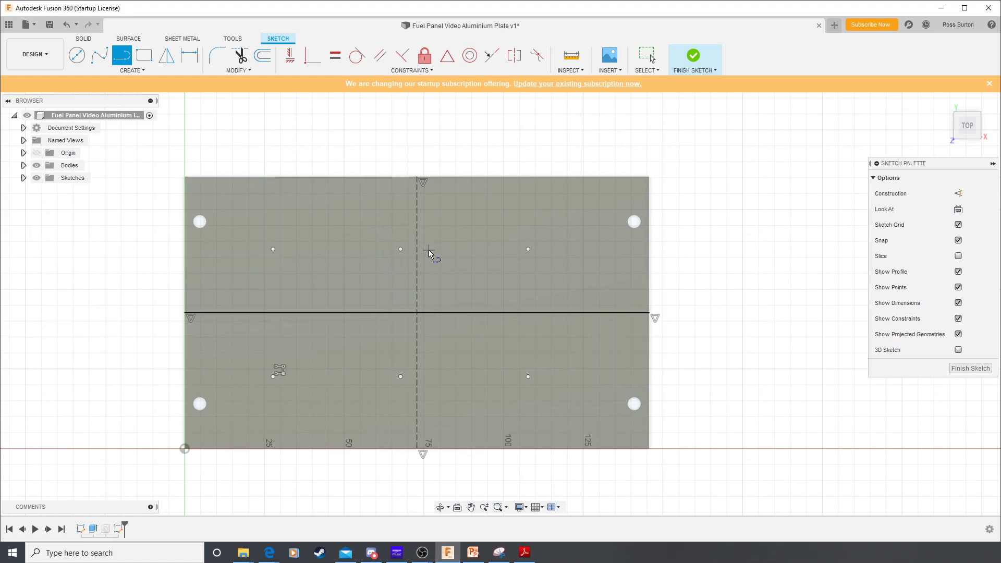
key(Escape)
click(583, 312)
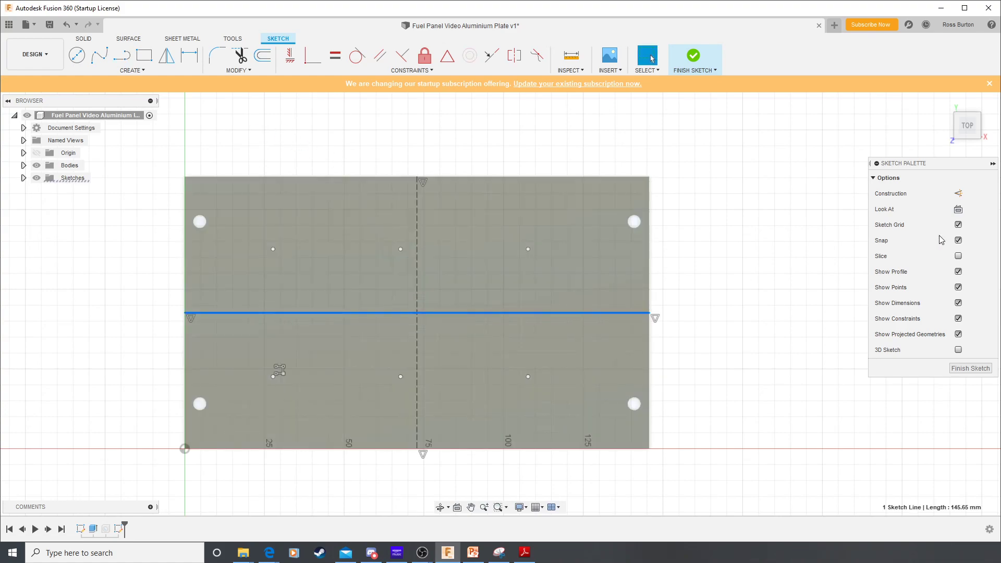
click(958, 194)
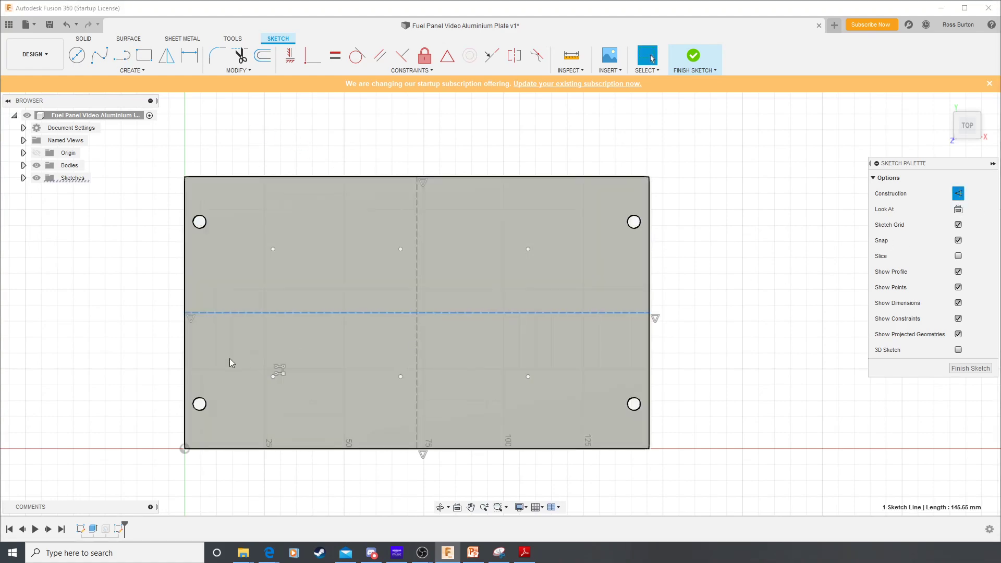
key(Escape)
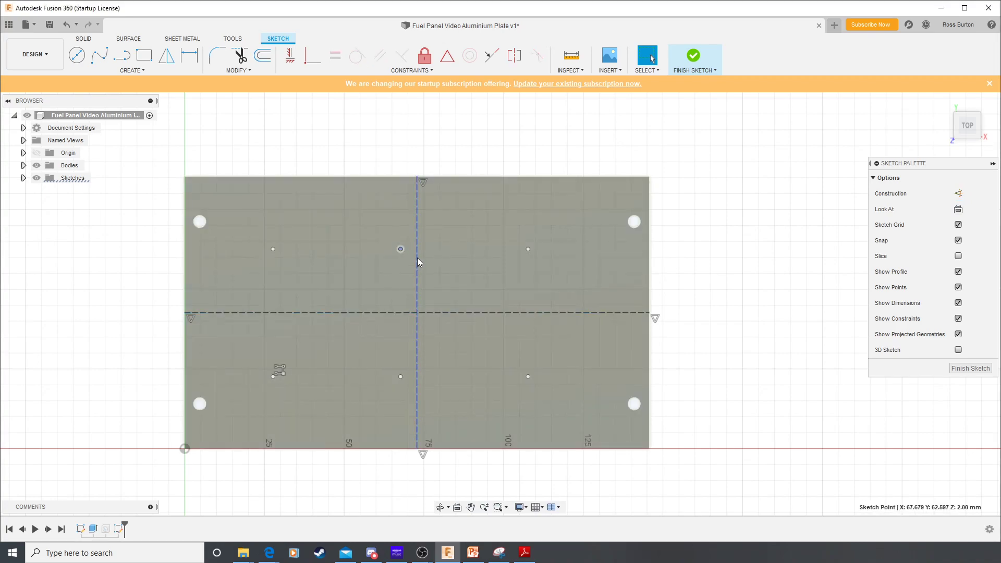
Apply a Coincident constraint between the upper middle pattern point and the vertical construction line
click(416, 254)
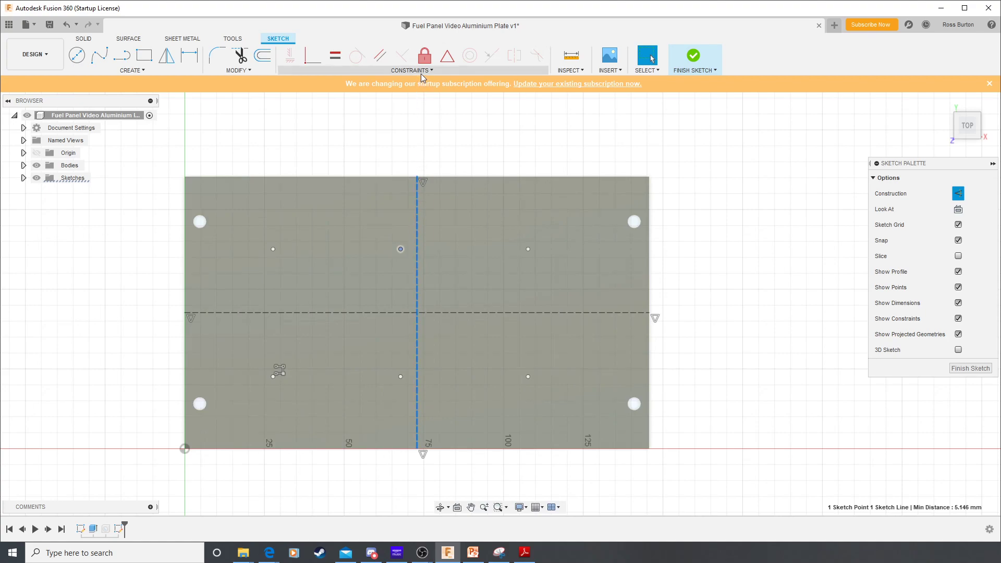
click(311, 65)
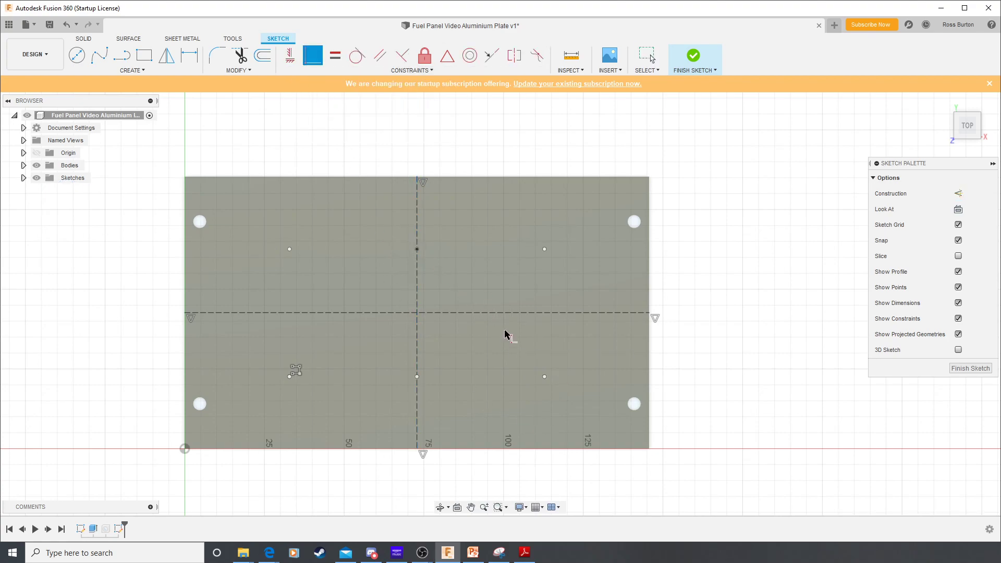
key(Escape)
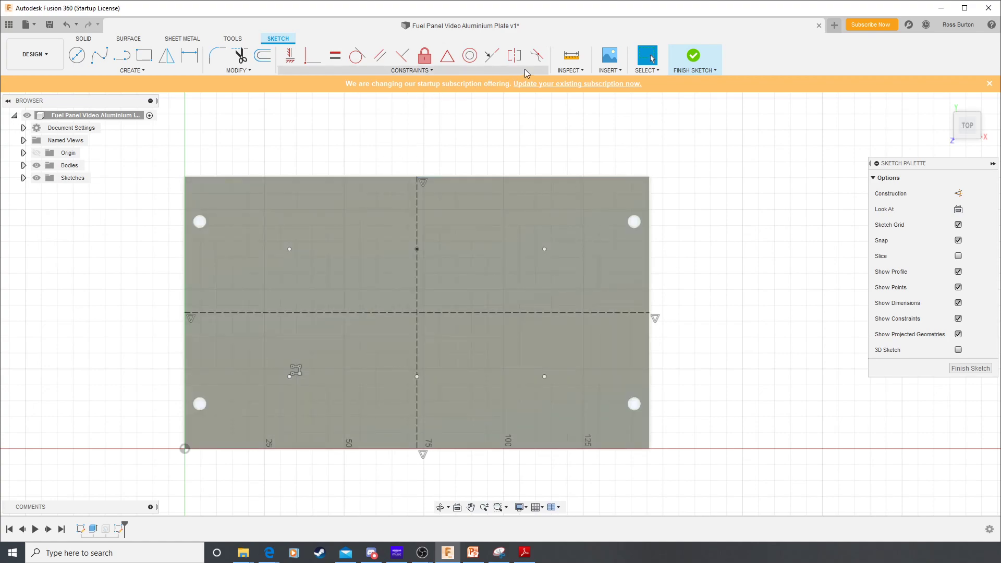
Apply a Symmetry constraint to the two leftmost pattern points about the horizontal construction line
click(514, 54)
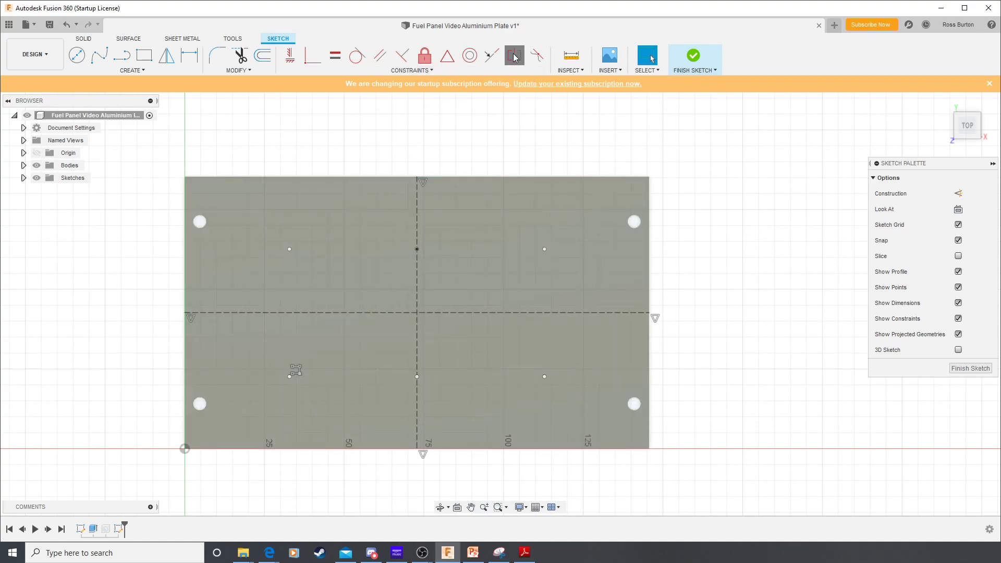
click(290, 249)
click(289, 376)
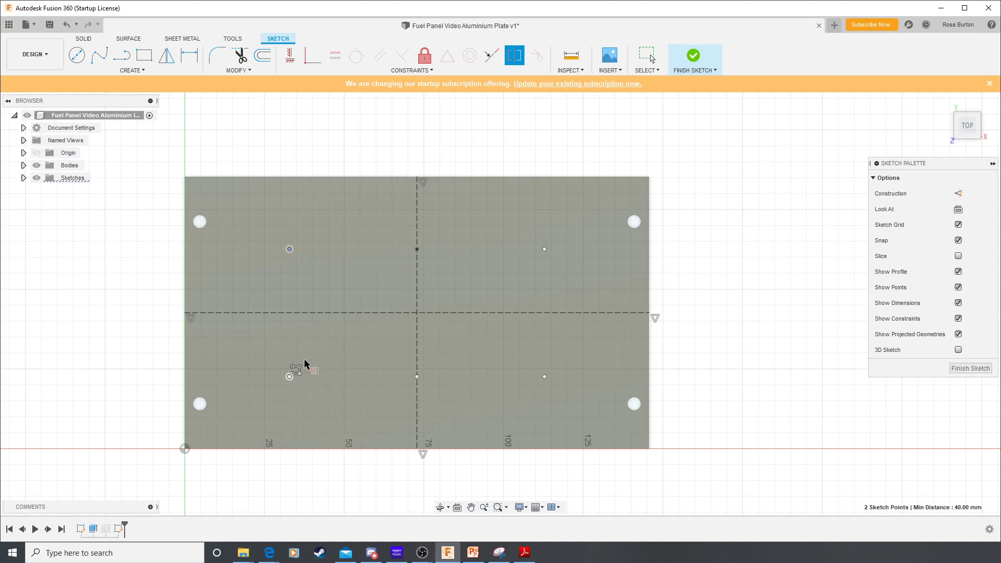
click(319, 314)
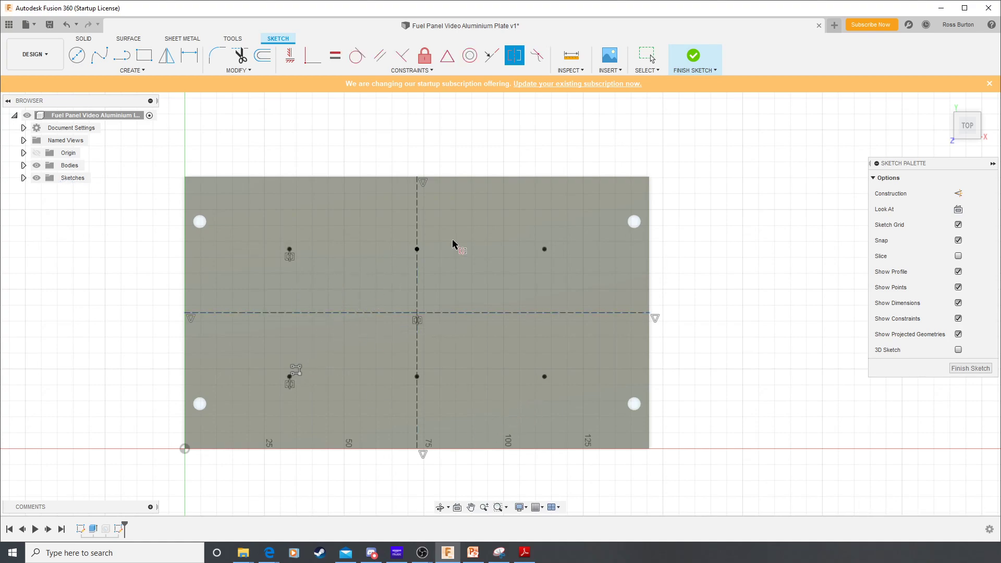
key(Escape)
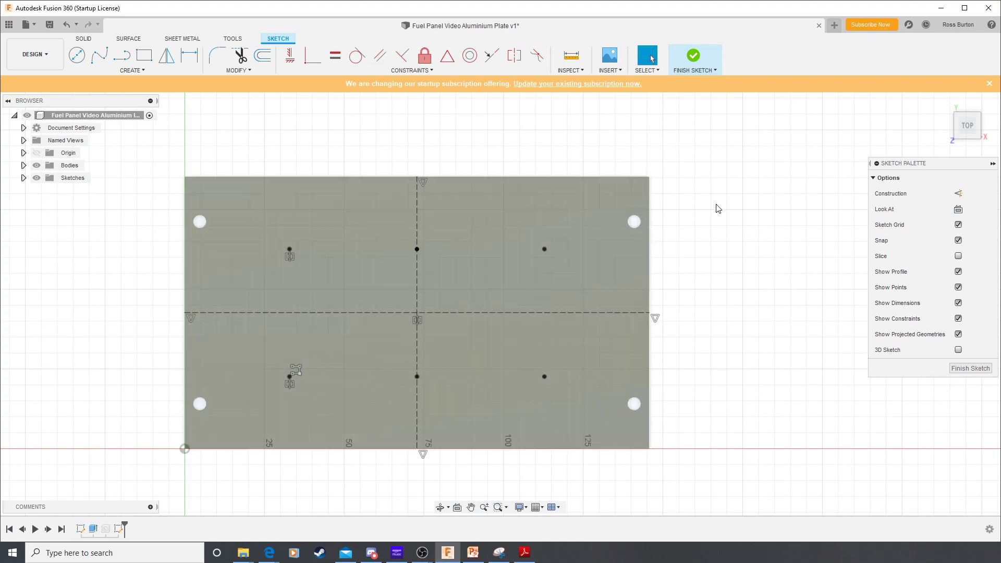
Reopen the rectangular point pattern for editing and accept its existing settings
double_click(300, 373)
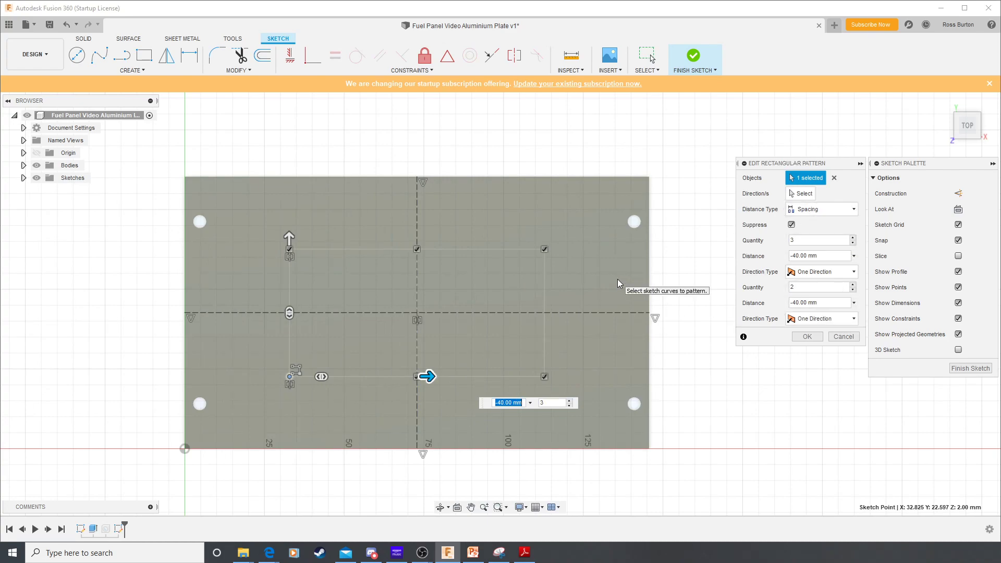
click(807, 336)
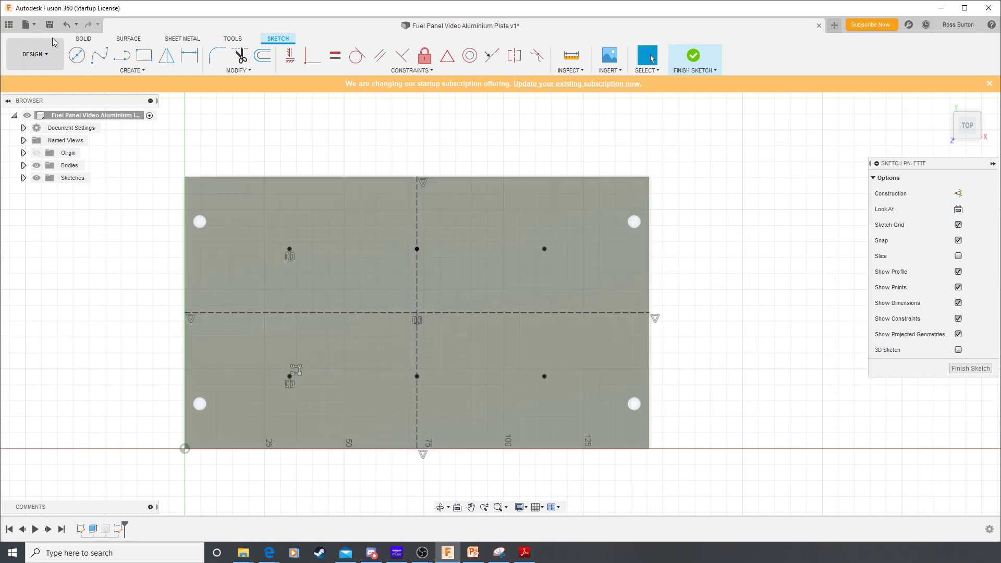
Finish the sketch and save the design with the version description User Saved
click(970, 368)
click(49, 24)
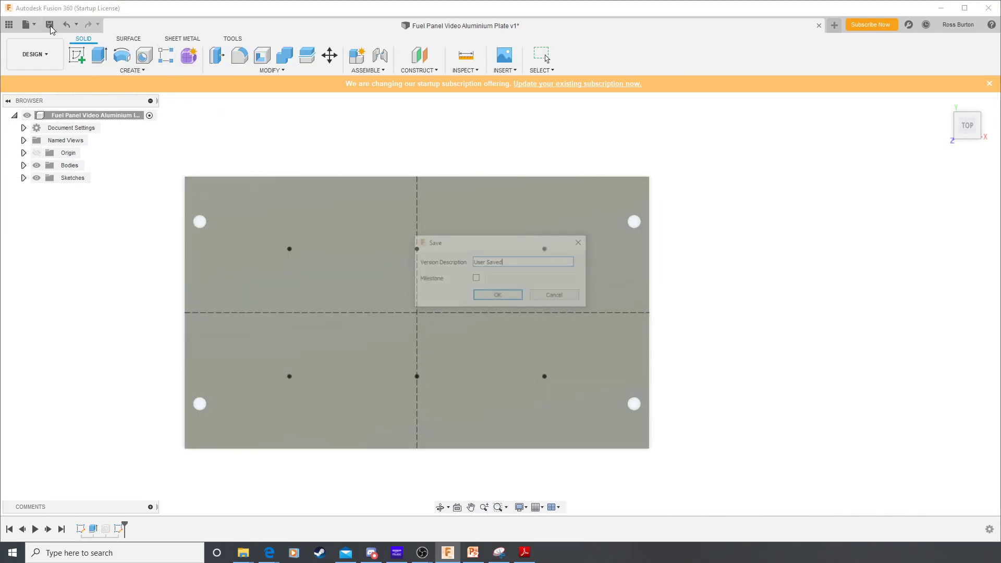
click(503, 298)
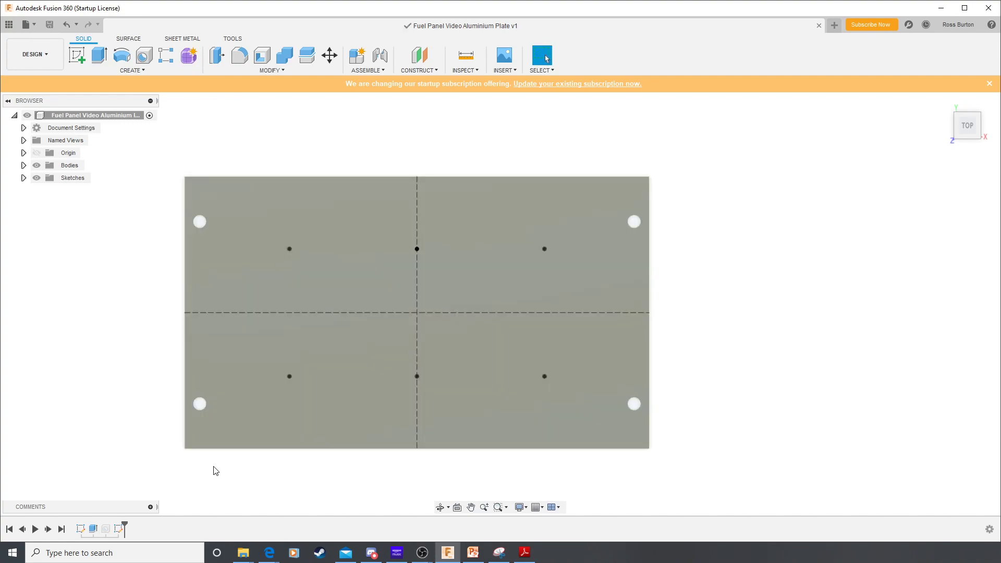
Reopen the switch position sketch and load 12mm toggle switch cutout.dxf from the Cutouts folder with Insert DXF
right_click(117, 528)
click(143, 426)
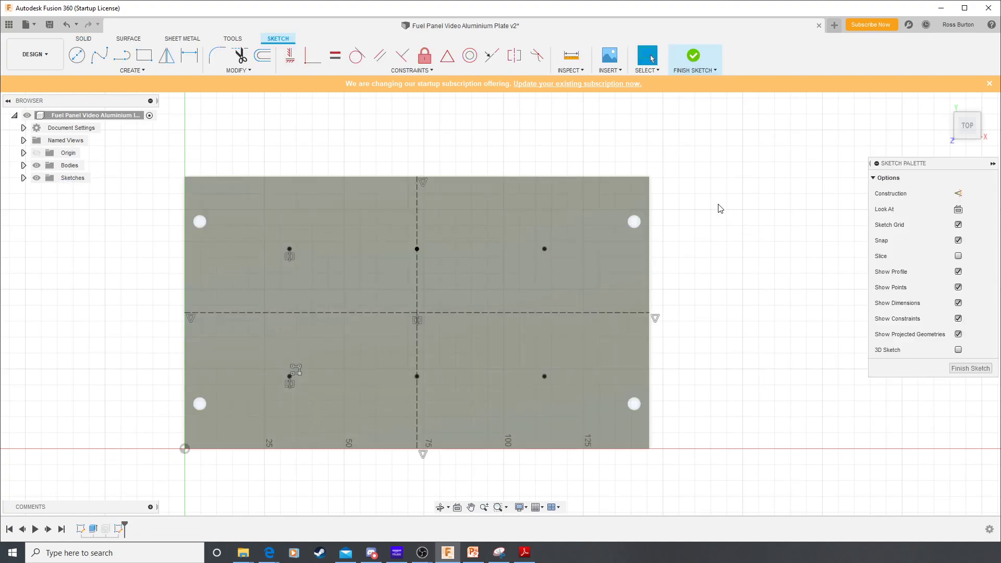
click(608, 69)
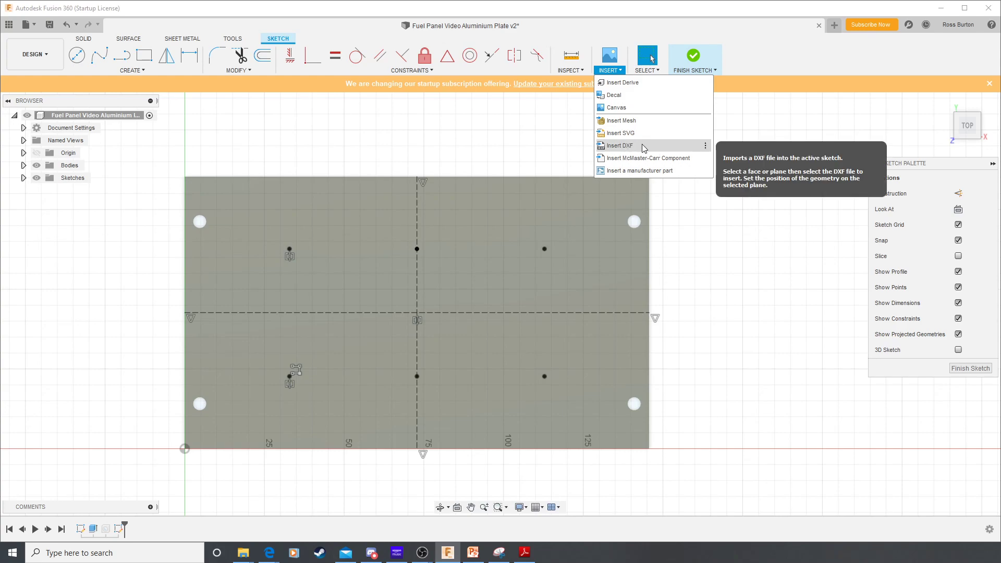
click(620, 145)
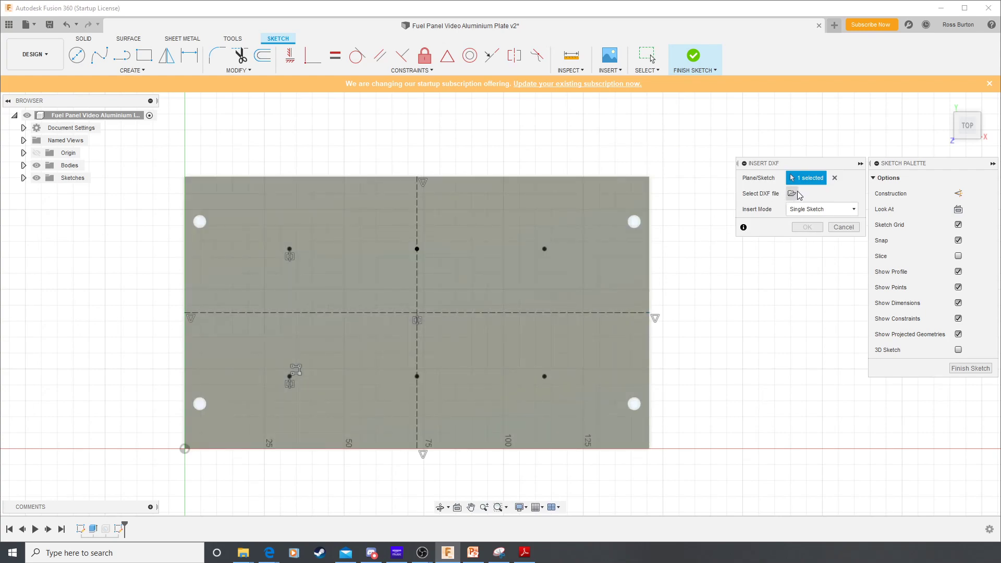
click(791, 193)
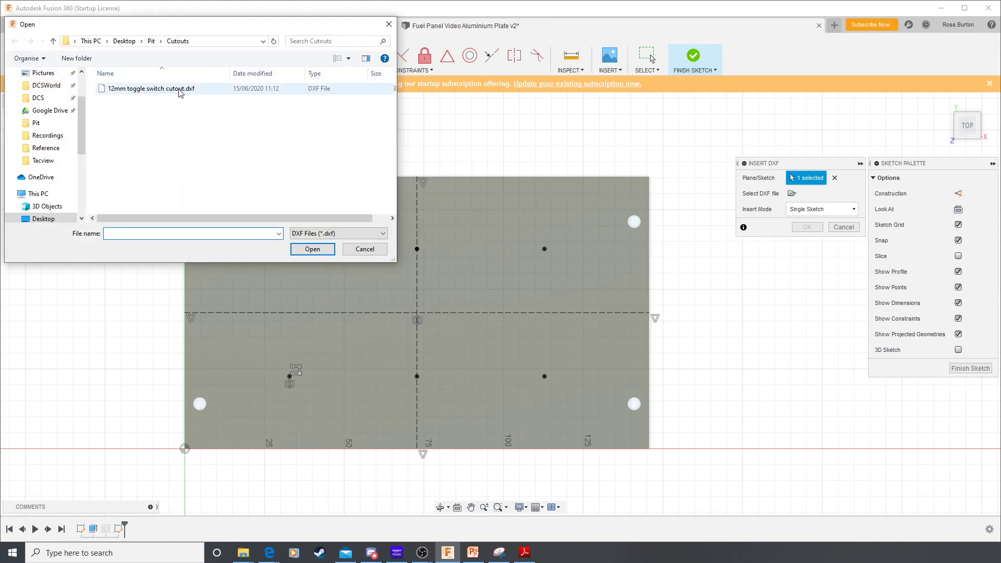
click(140, 90)
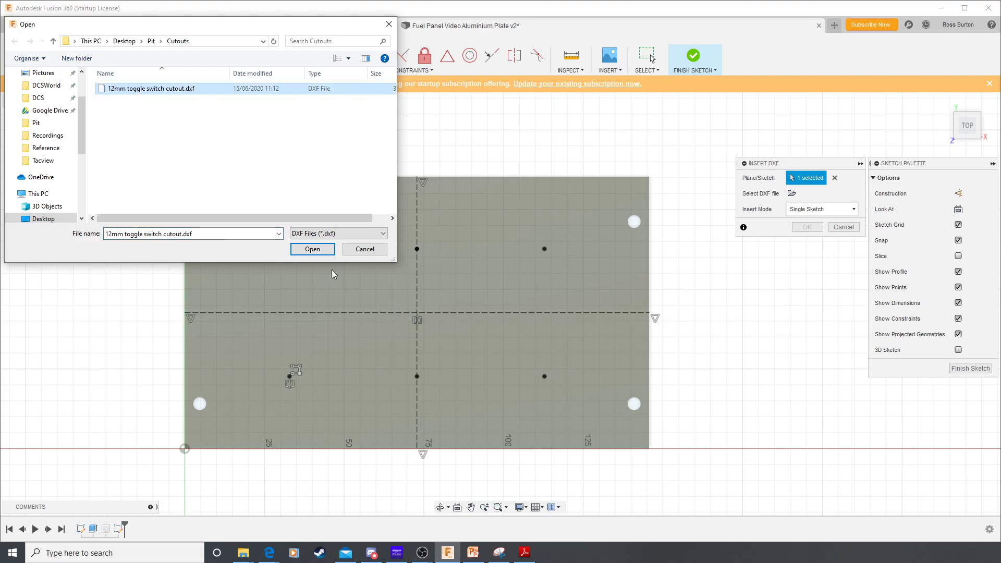
click(324, 252)
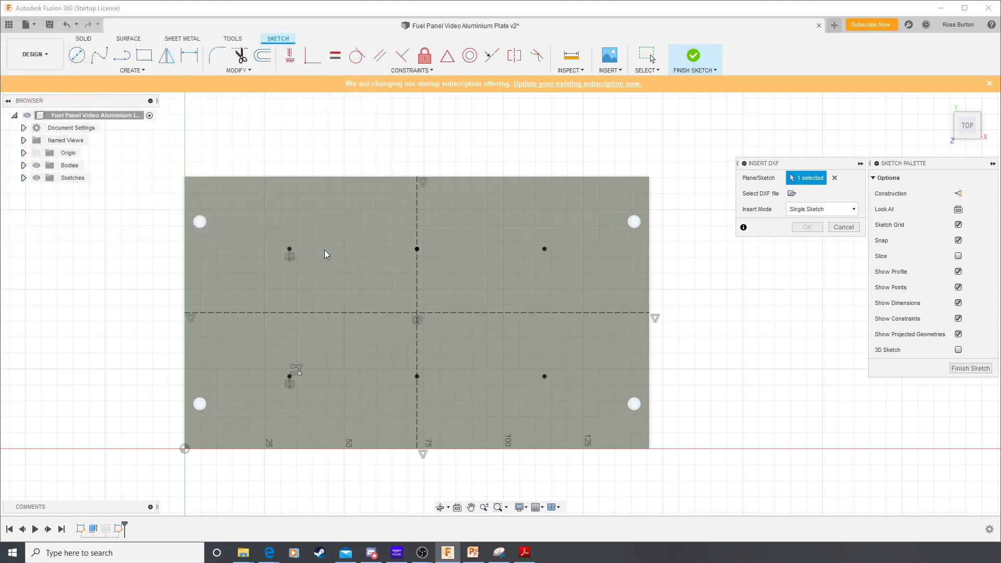
Place the DXF cutout between the lower-left mounting hole and the lower-left pattern point, with millimetre units, and complete the insertion
scroll(430, 399, up, 2)
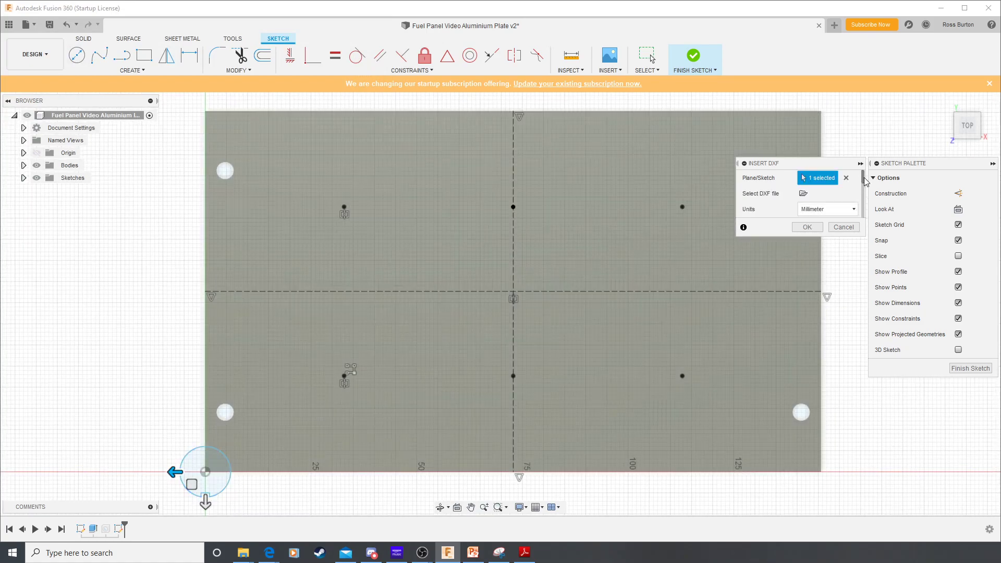
mouse_move(863, 177)
mouse_down()
mouse_move(864, 216)
mouse_move(864, 177)
mouse_up()
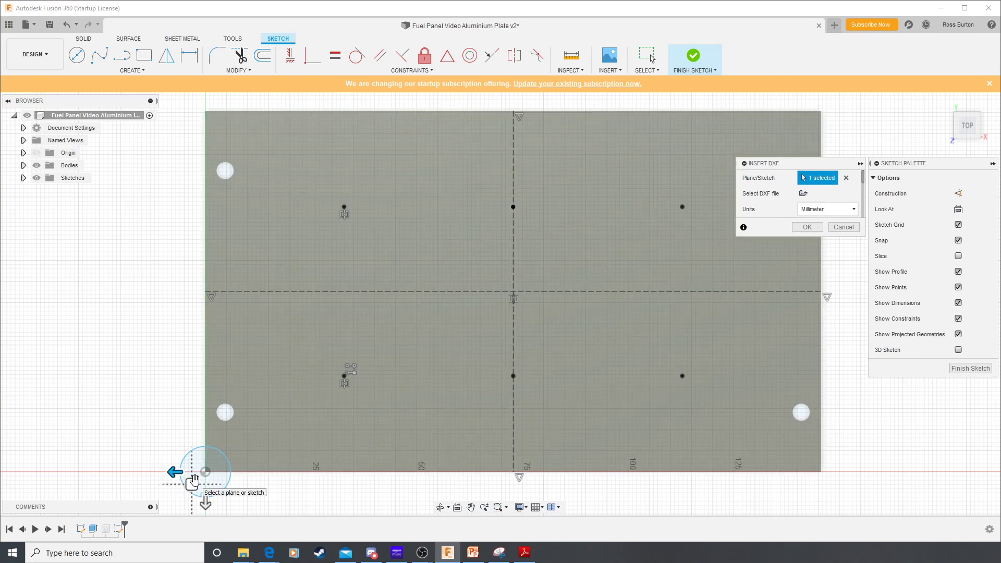
drag(192, 475, 282, 411)
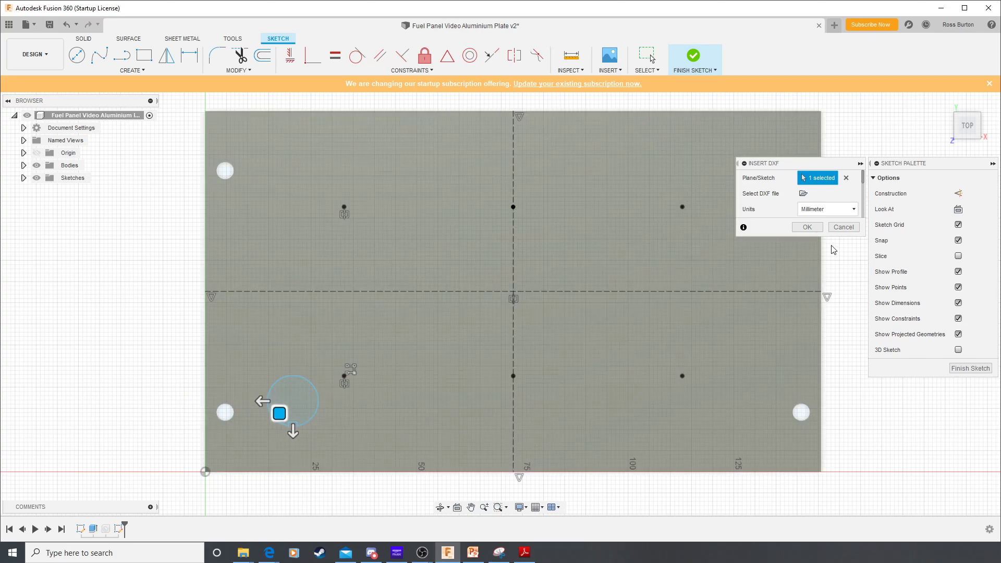
click(807, 227)
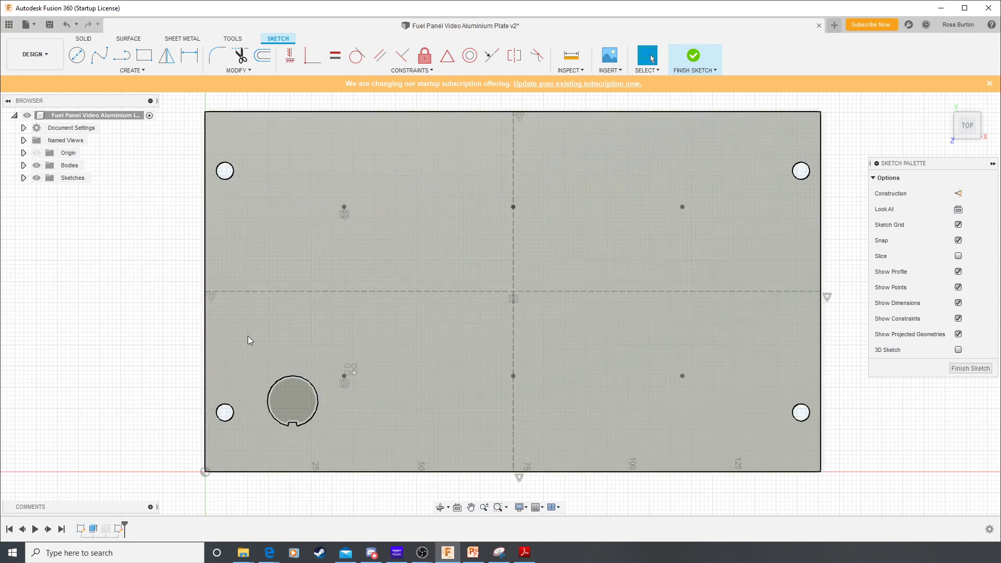
Rotate the inserted toggle switch cutout by -180 degrees so its notch faces up, and shift it about 4 mm right and 12.7 mm up
drag(251, 334, 328, 442)
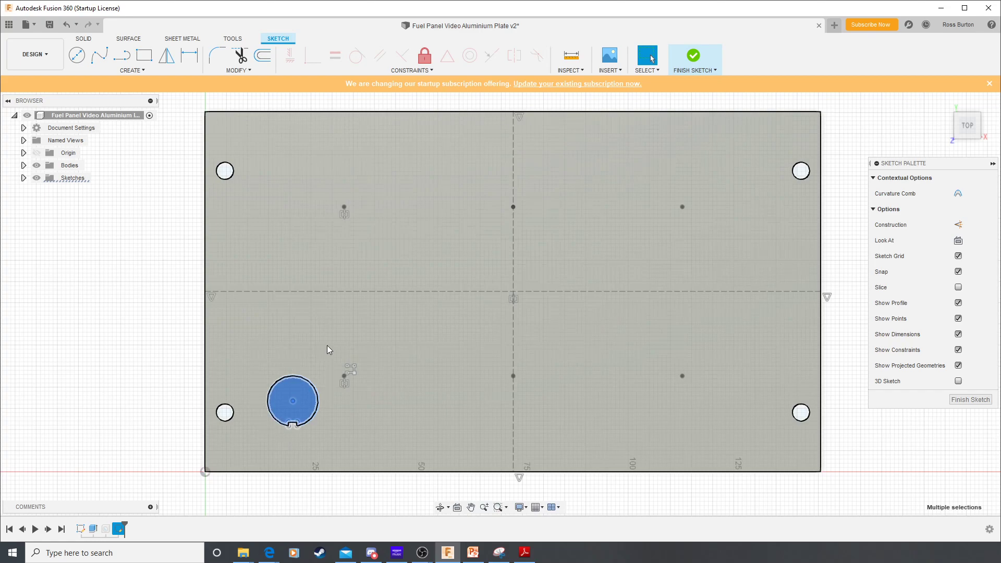
drag(330, 345, 262, 445)
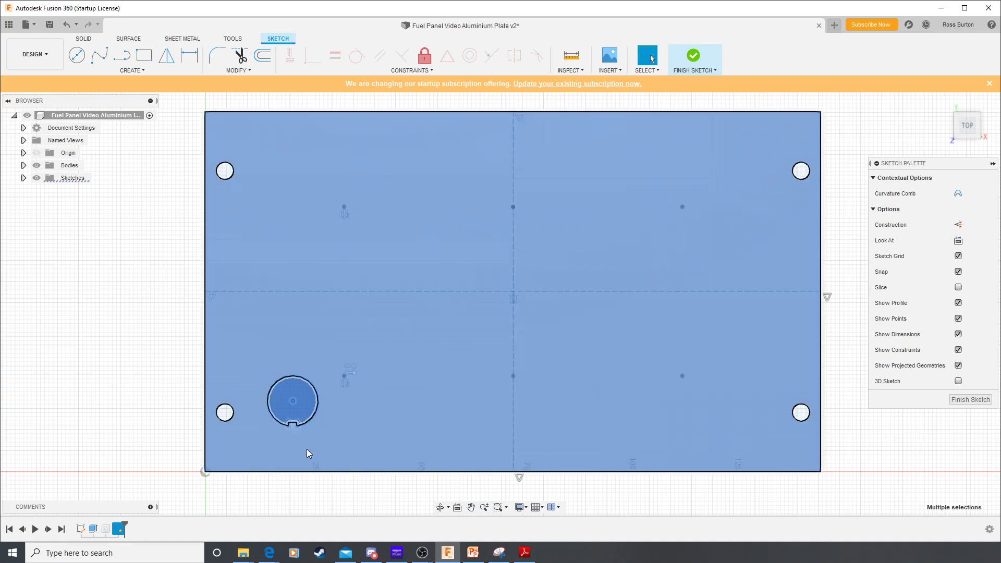
drag(251, 358, 330, 444)
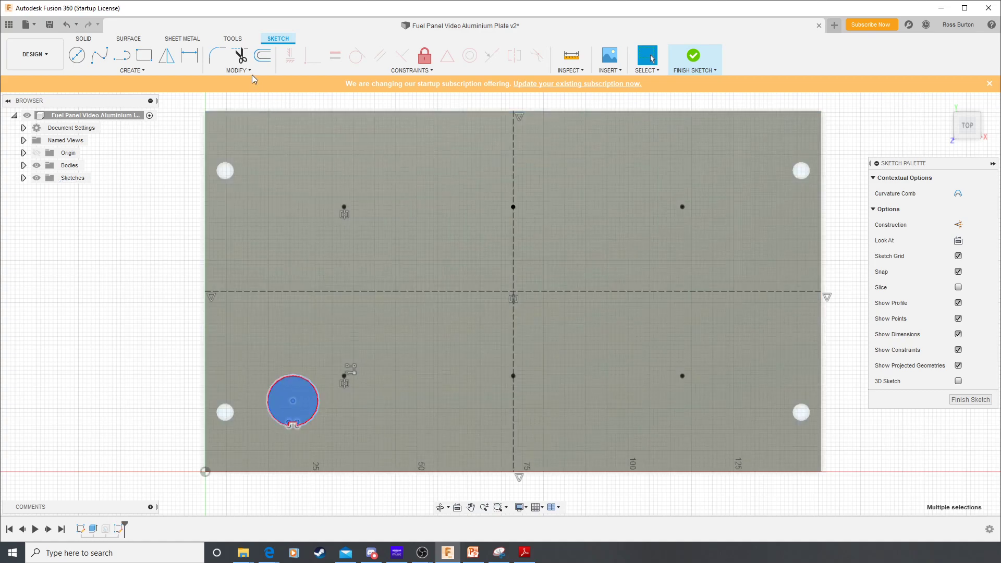
click(252, 73)
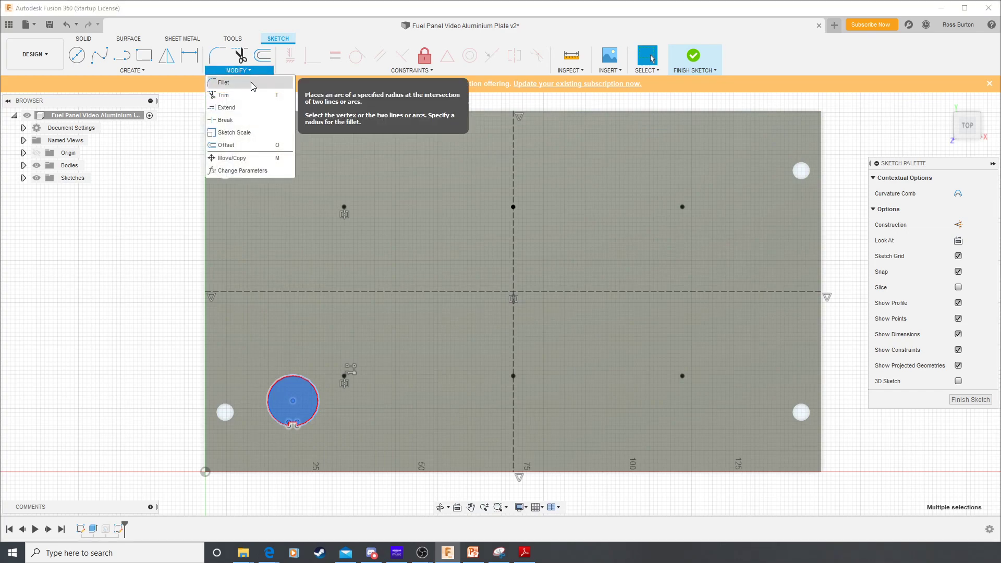
click(234, 158)
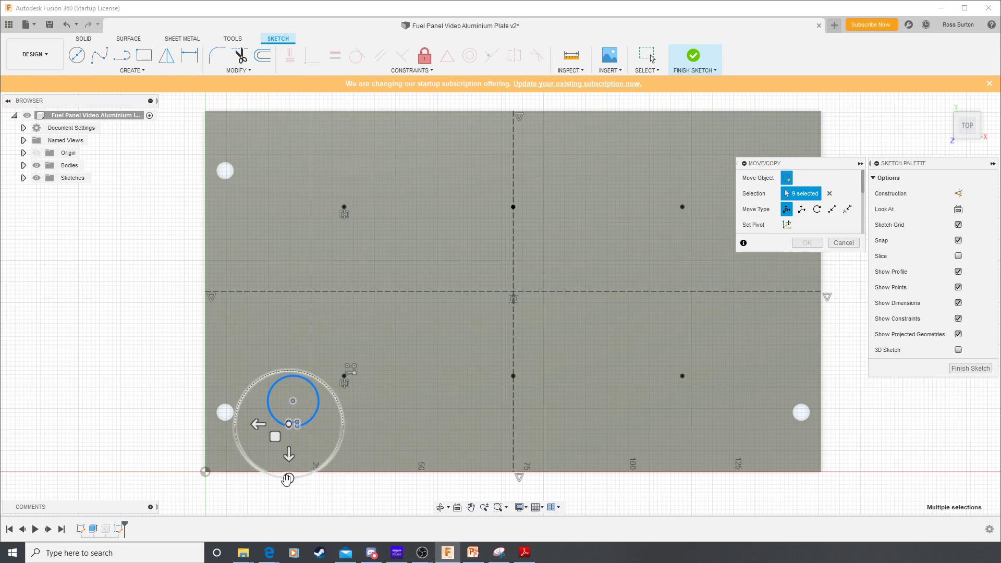
drag(287, 478, 239, 437)
drag(254, 353, 295, 338)
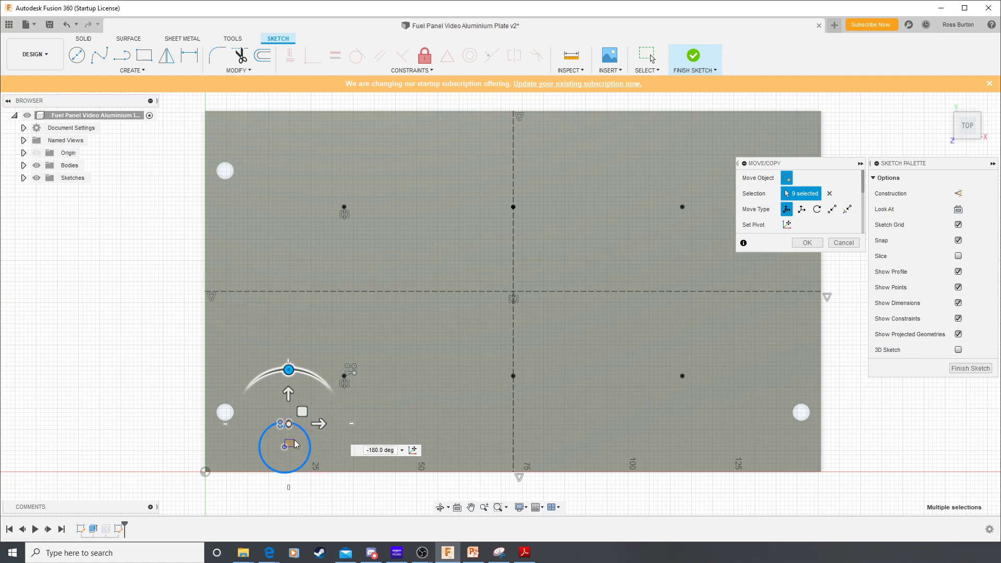
drag(303, 411, 319, 357)
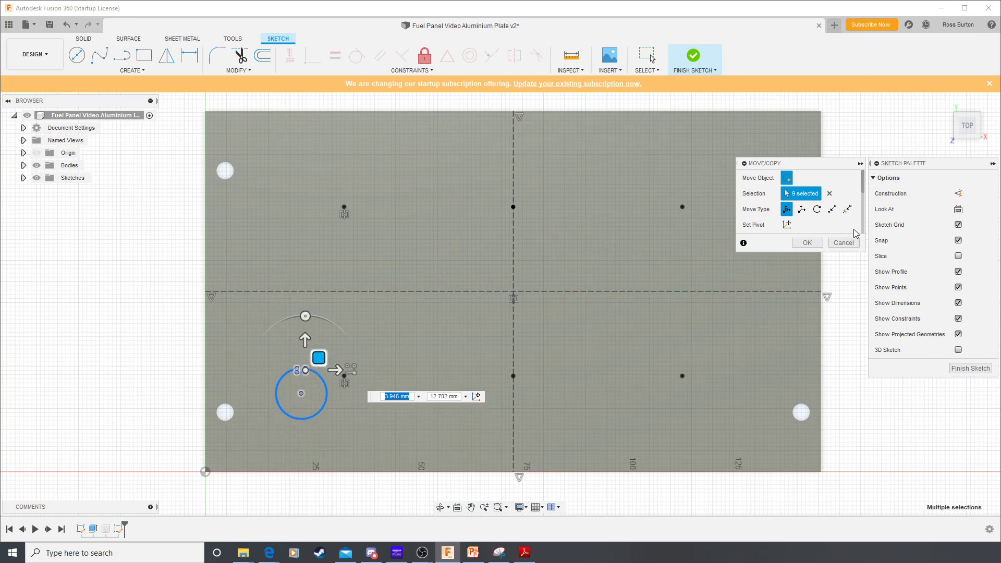
click(807, 243)
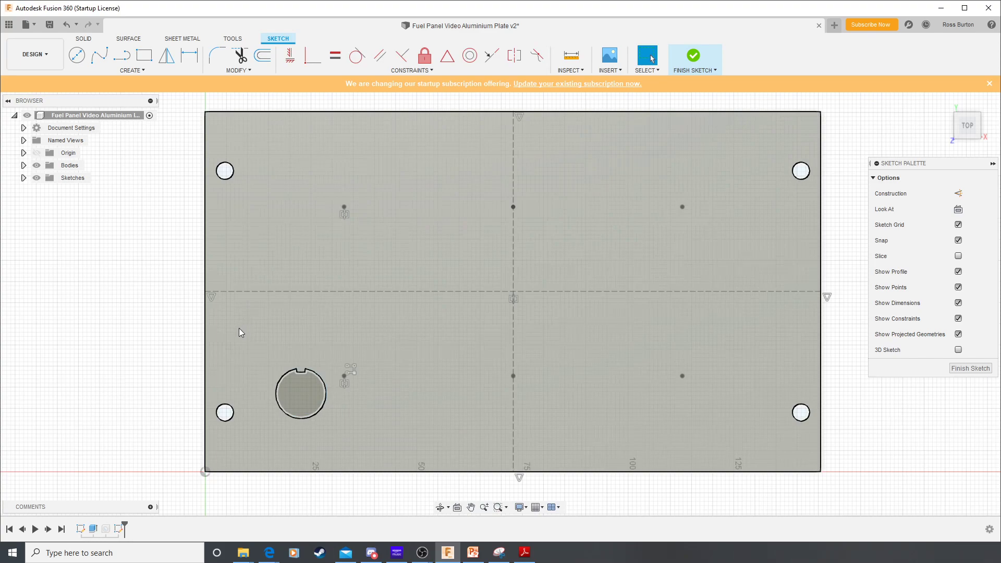
Move the cutout point to point from its centre onto the lower-left pattern point
drag(238, 329, 333, 430)
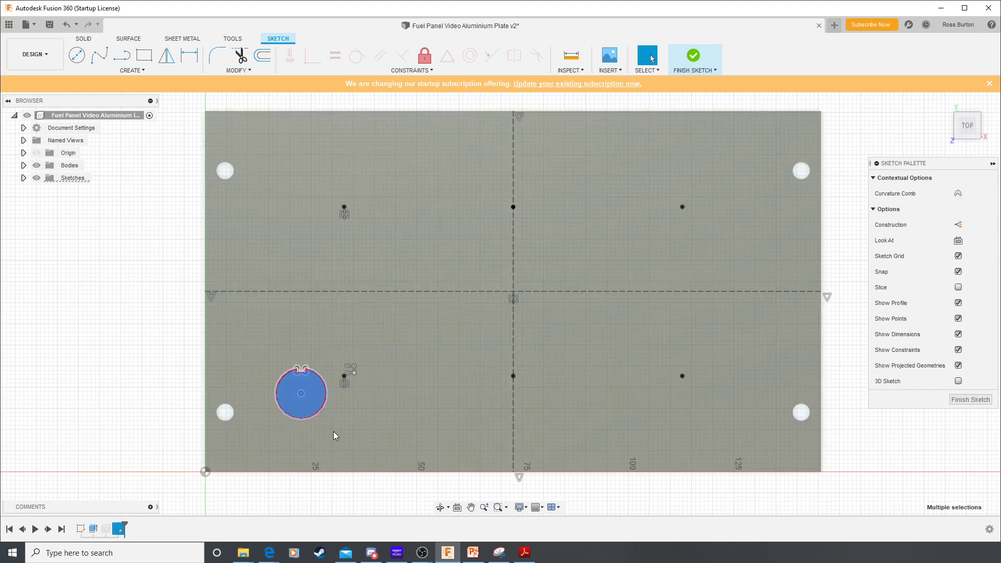
click(238, 69)
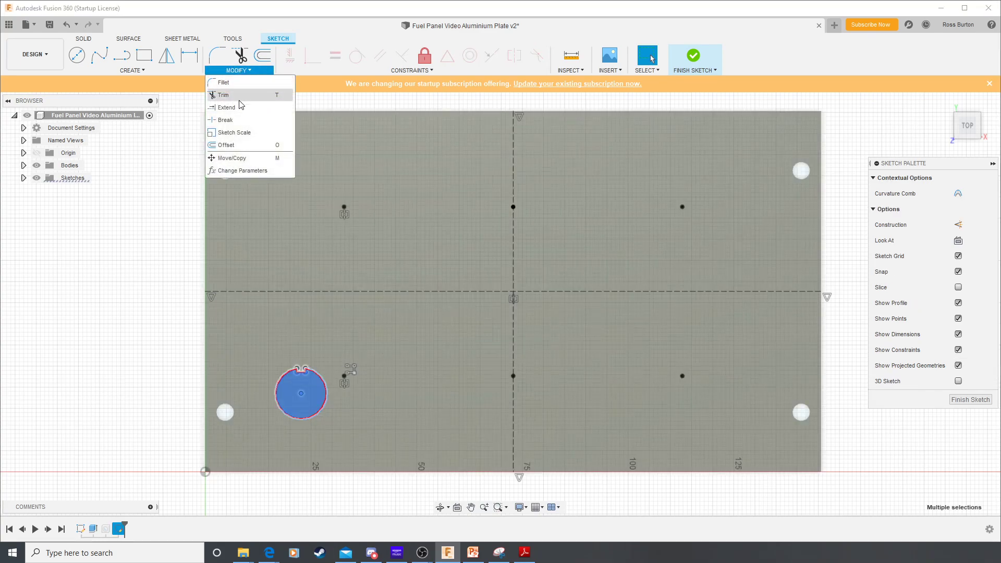
click(232, 158)
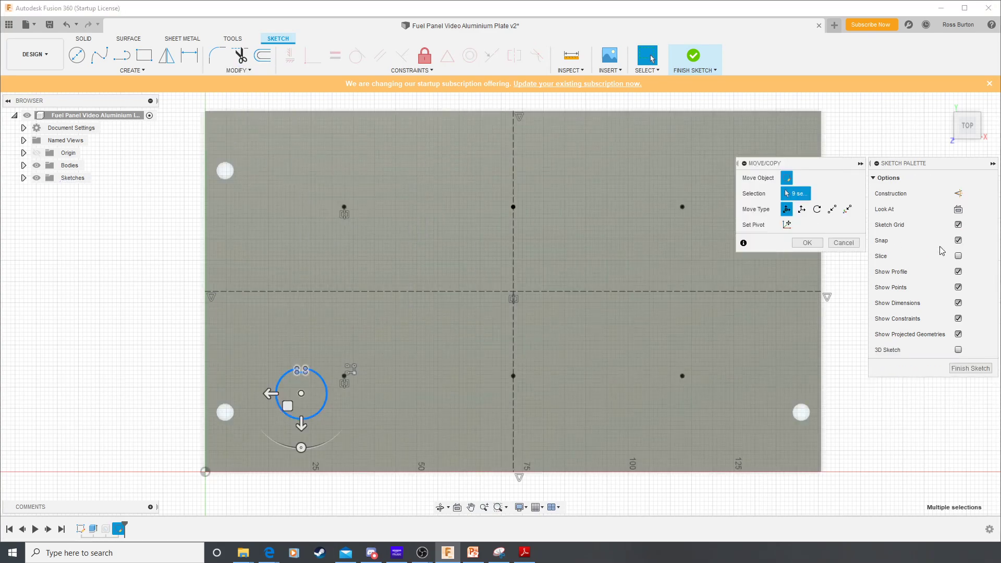
click(832, 210)
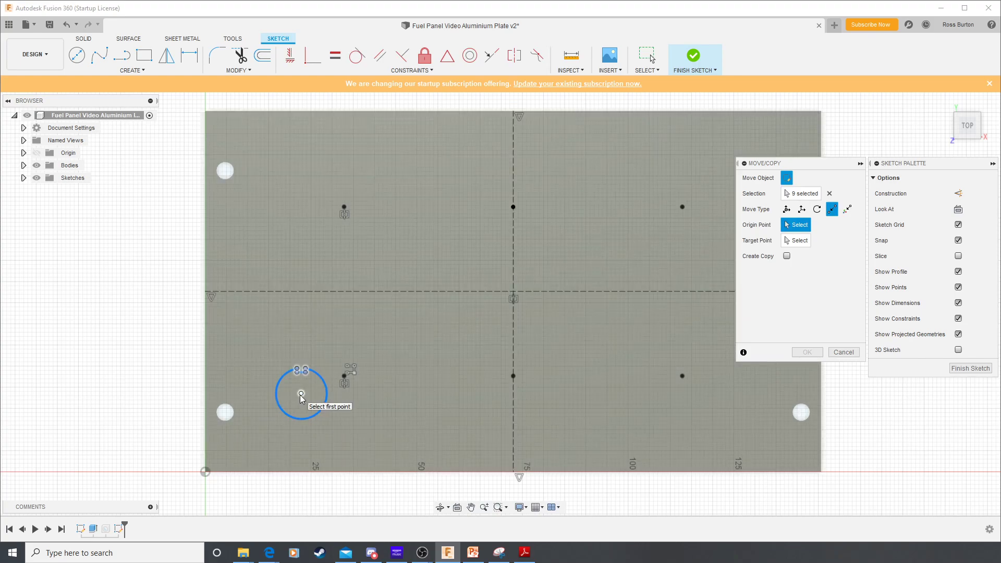
click(301, 393)
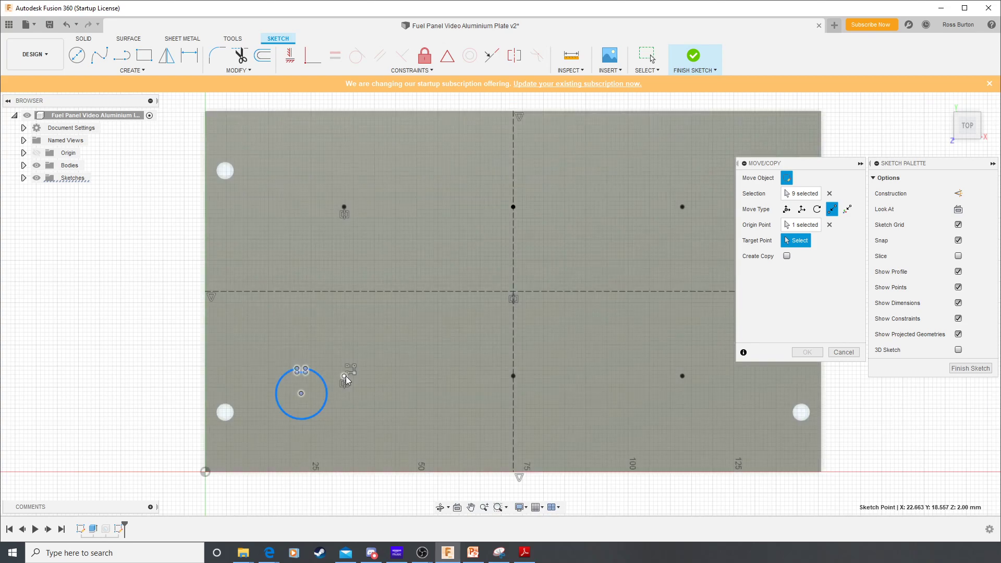
click(344, 376)
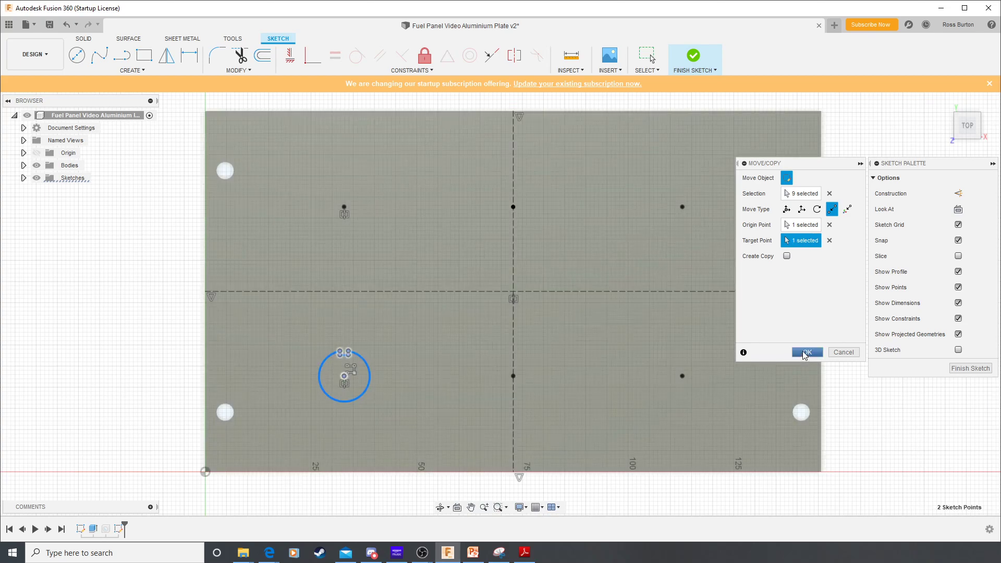
click(805, 353)
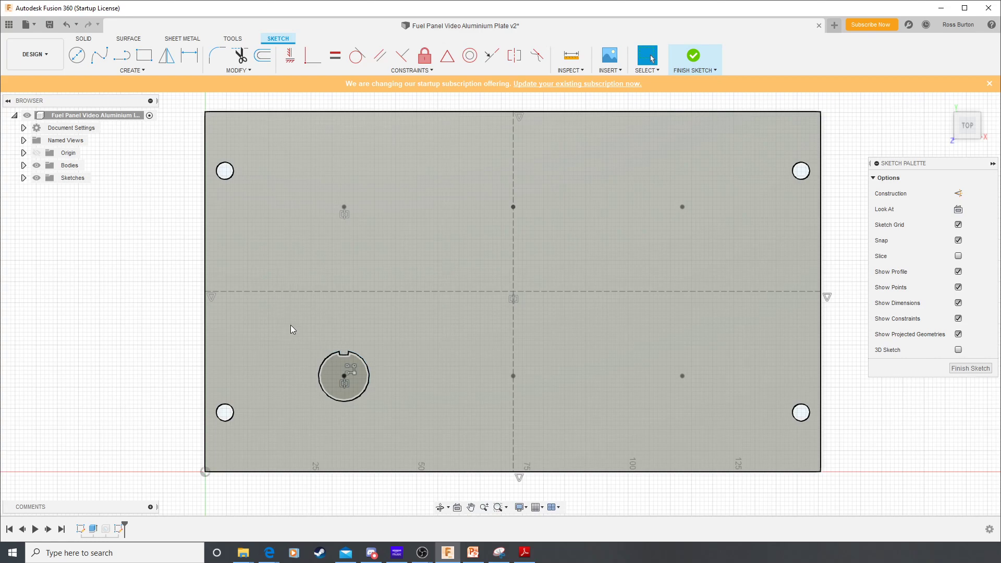
Copy the lower-left cutout point to point from its centre onto the upper-left pattern point with Create Copy enabled
drag(291, 329, 394, 416)
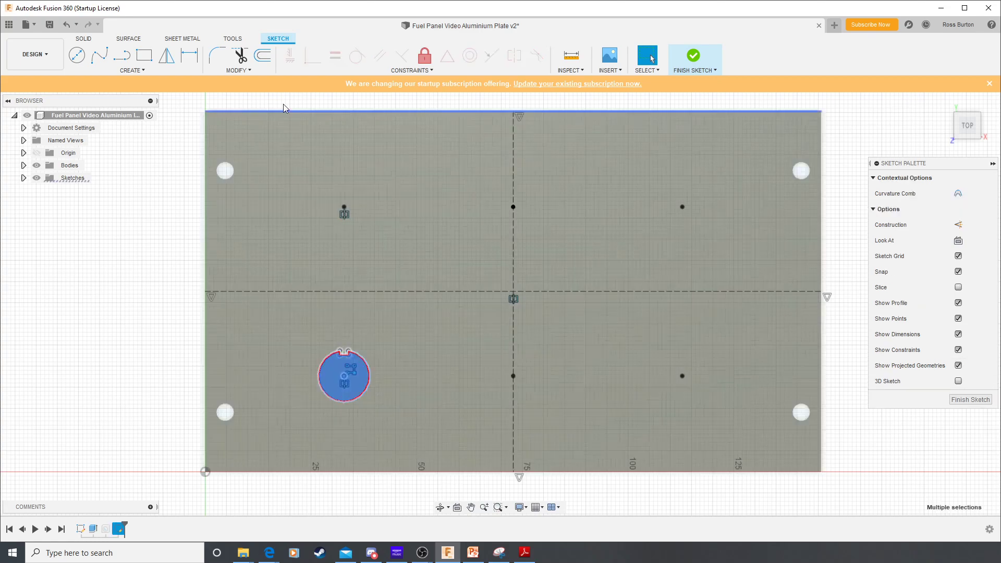
click(250, 73)
click(238, 158)
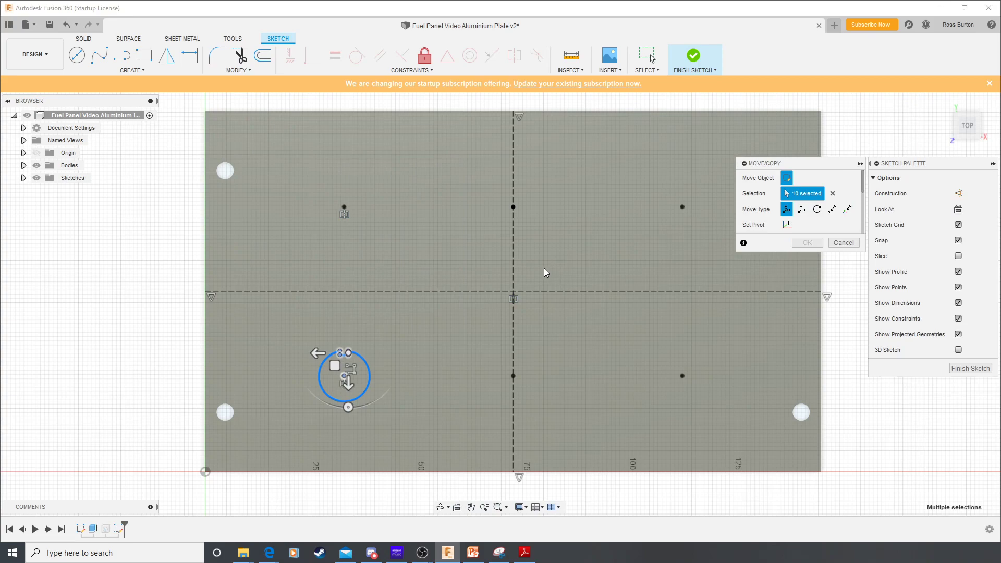
click(832, 209)
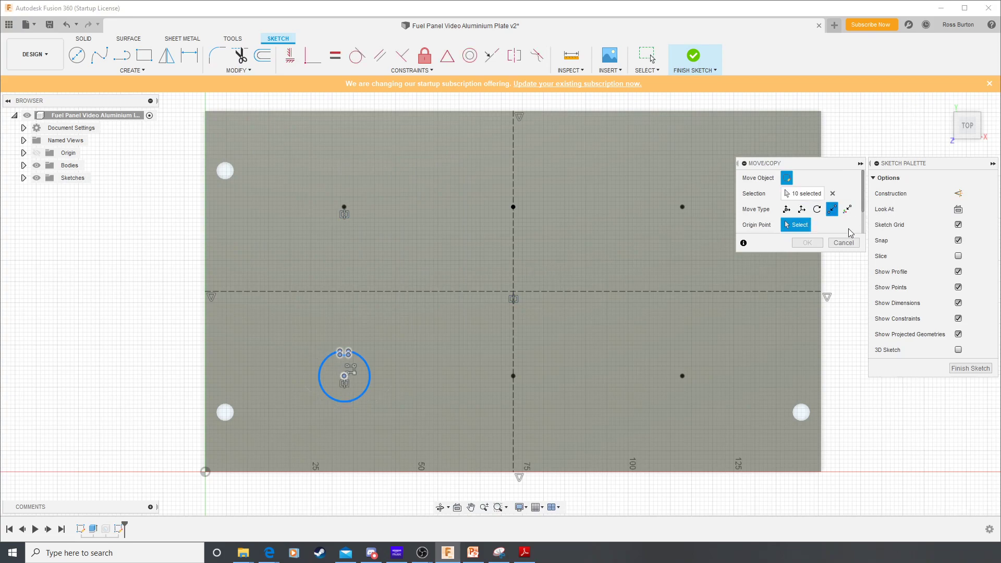
scroll(860, 219, down, 2)
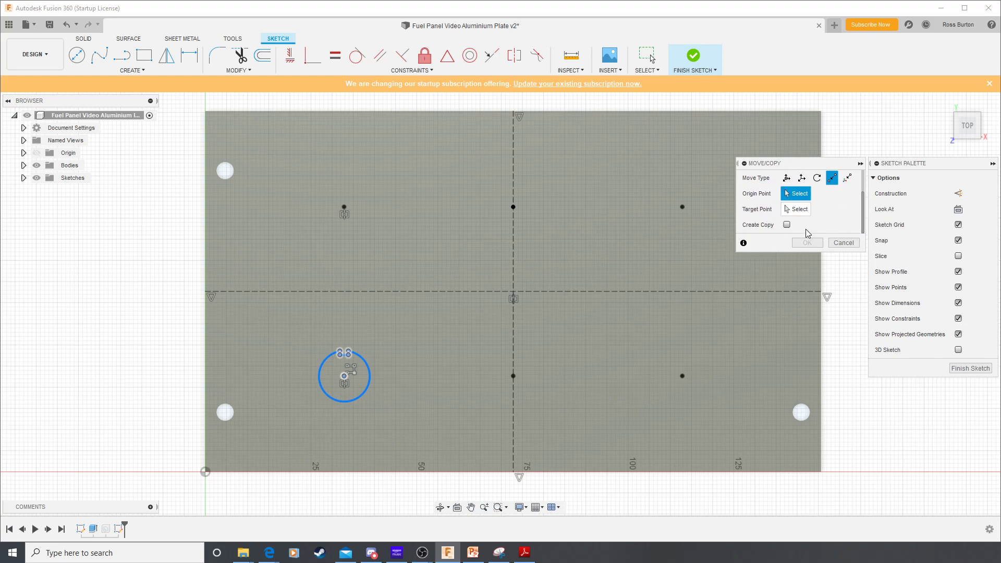
click(787, 225)
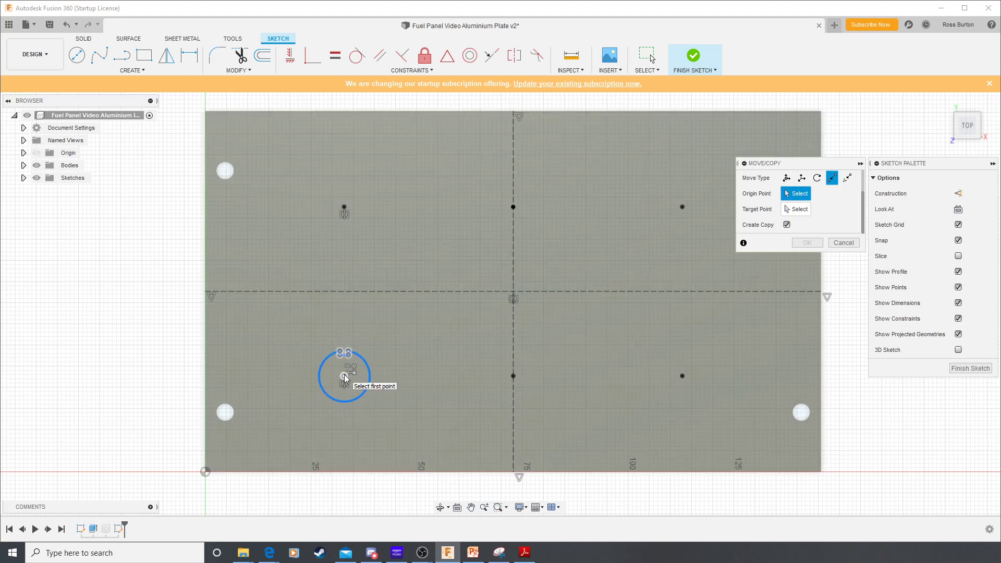
click(344, 376)
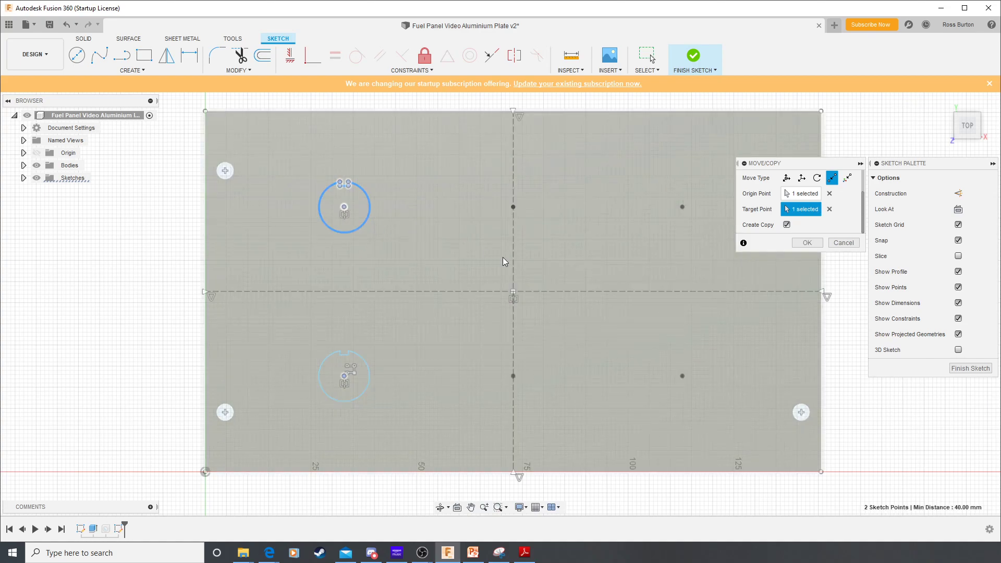
click(344, 207)
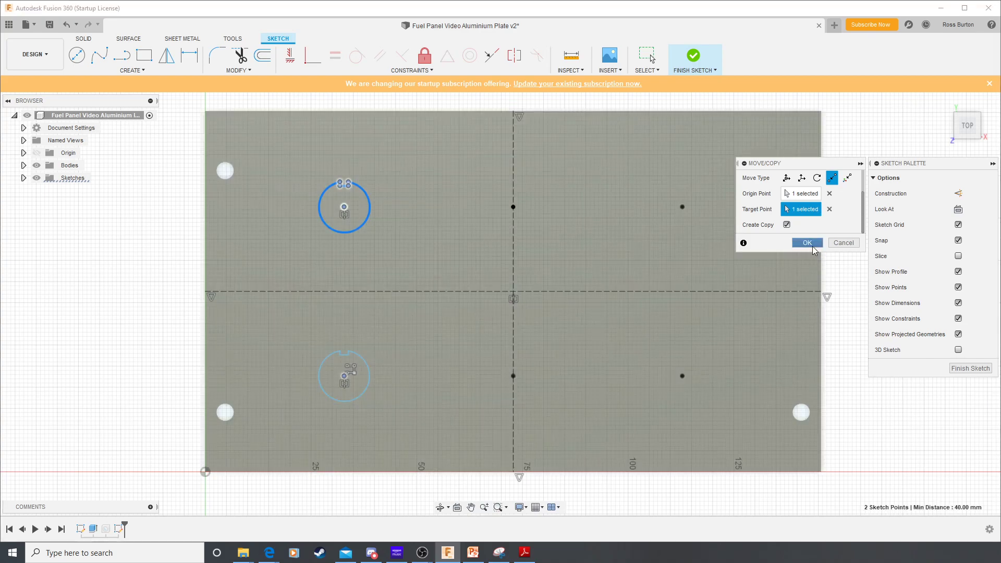
click(807, 243)
Copy both left-column cutouts point to point onto the middle column, from the upper-left cutout's centre to the upper-middle pattern point
drag(284, 156, 404, 427)
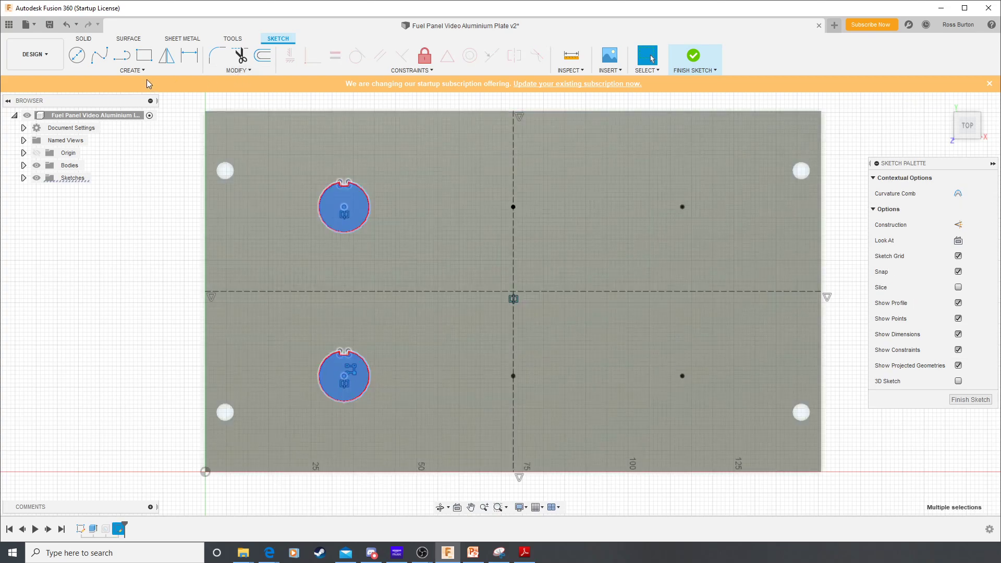
click(142, 72)
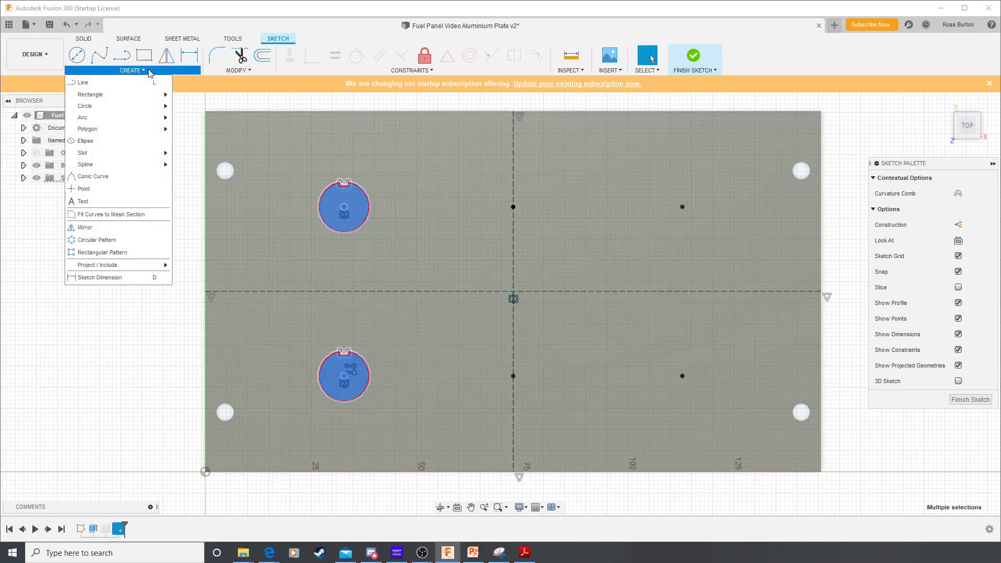
click(227, 73)
click(234, 70)
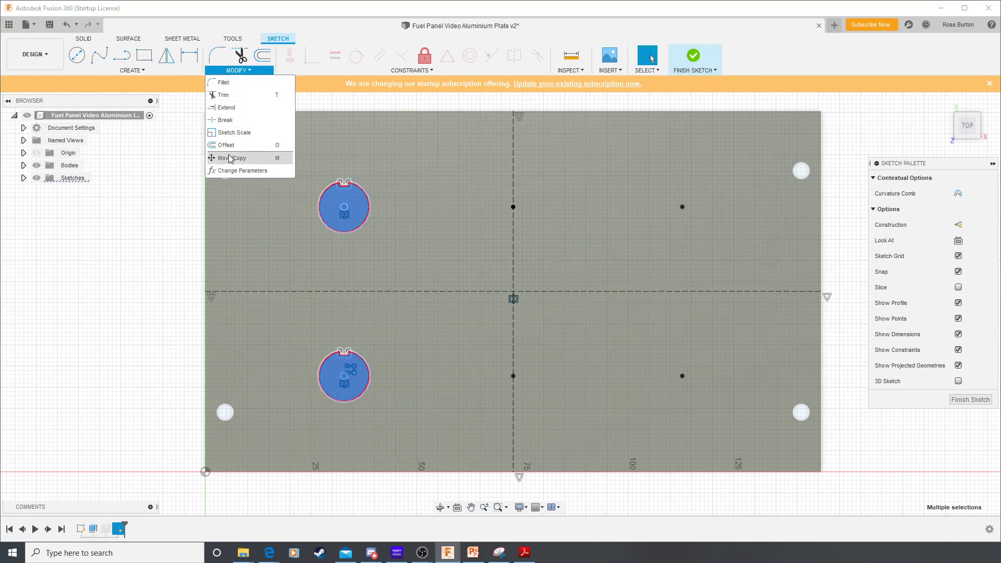
click(231, 157)
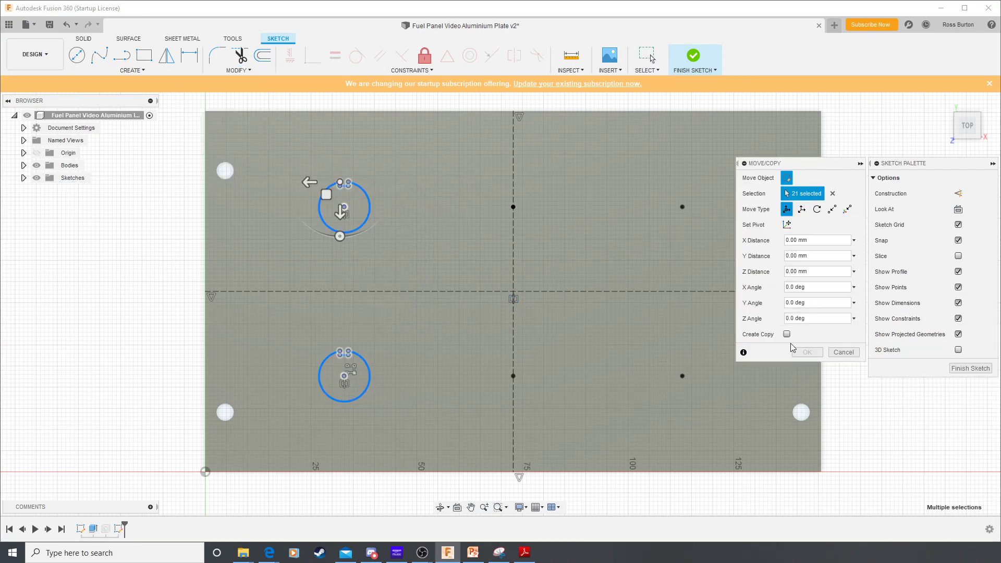
click(832, 213)
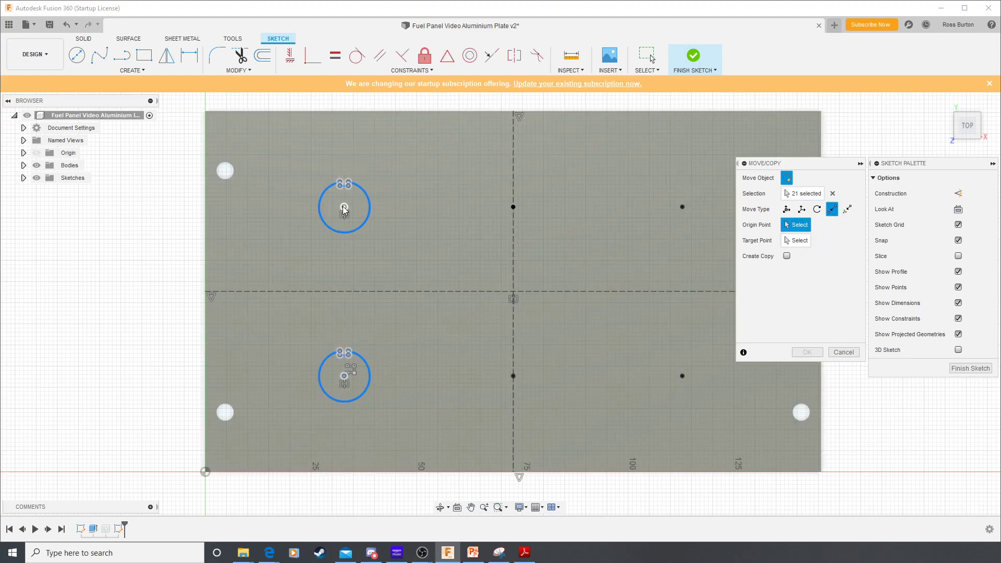
click(344, 208)
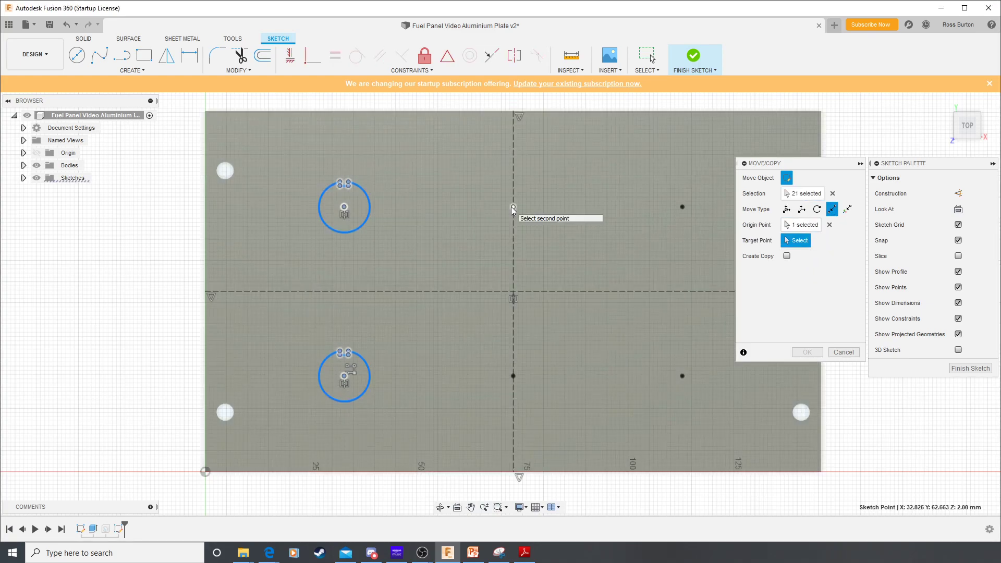
click(513, 207)
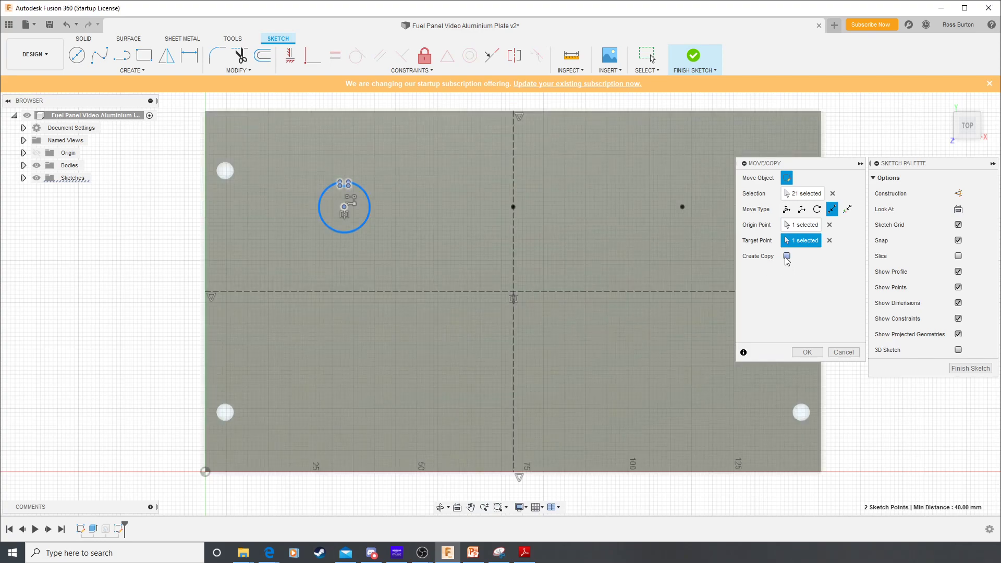
click(786, 256)
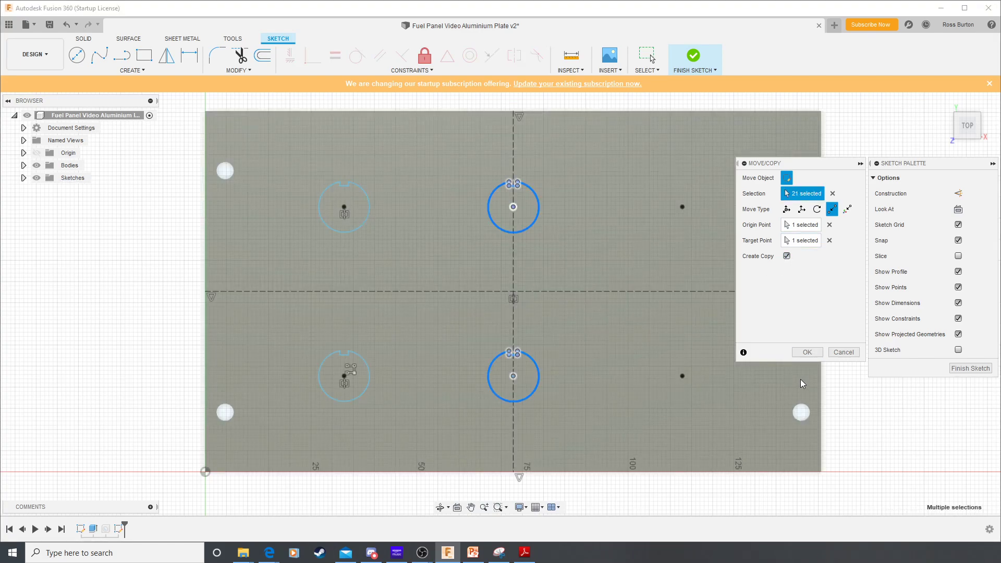
click(807, 352)
Copy both left-column cutouts point to point onto the right column, from the upper-left centre to the upper-right pattern point, and finish the sketch
drag(296, 159, 413, 412)
click(423, 74)
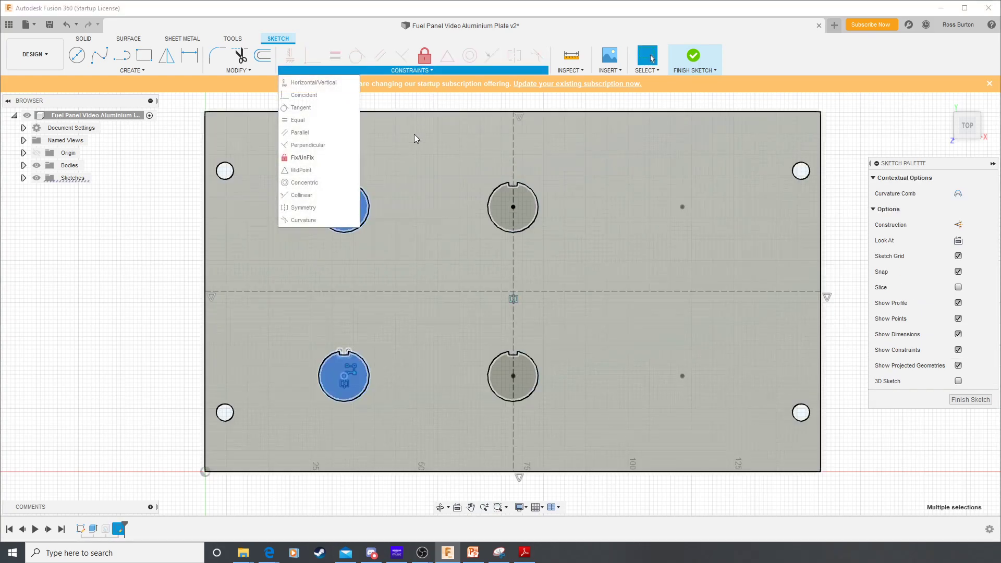
click(248, 71)
click(247, 69)
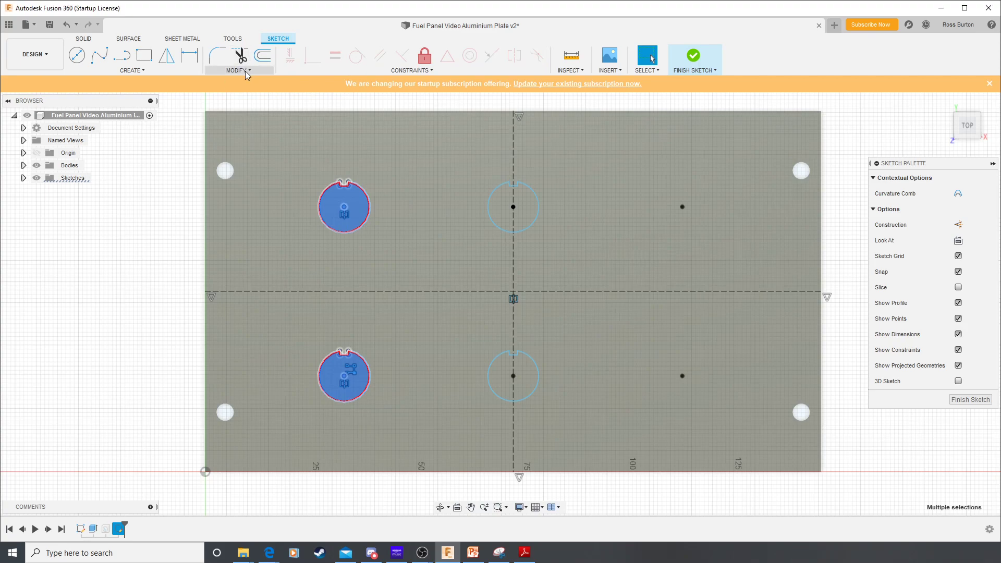
click(247, 71)
click(245, 156)
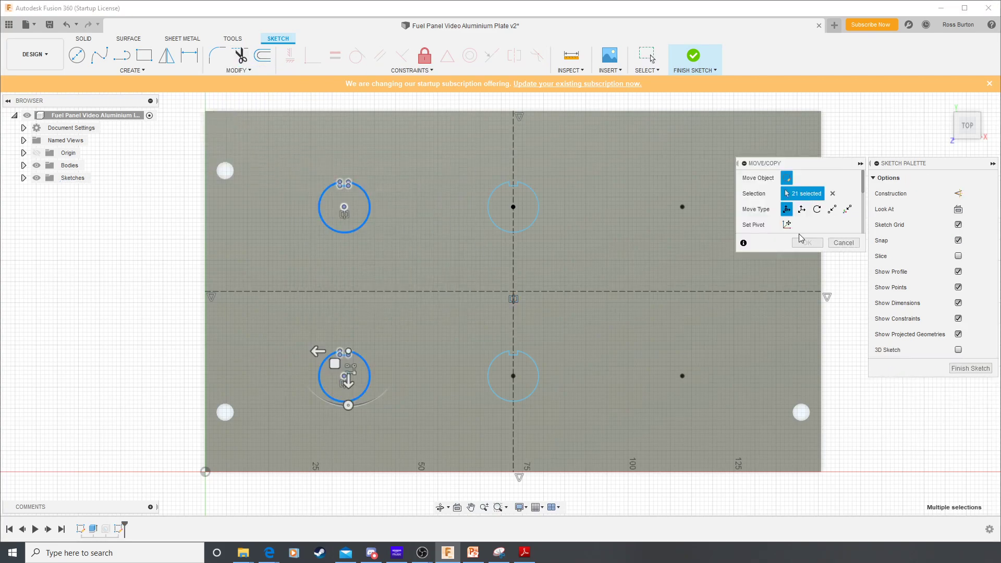
click(831, 209)
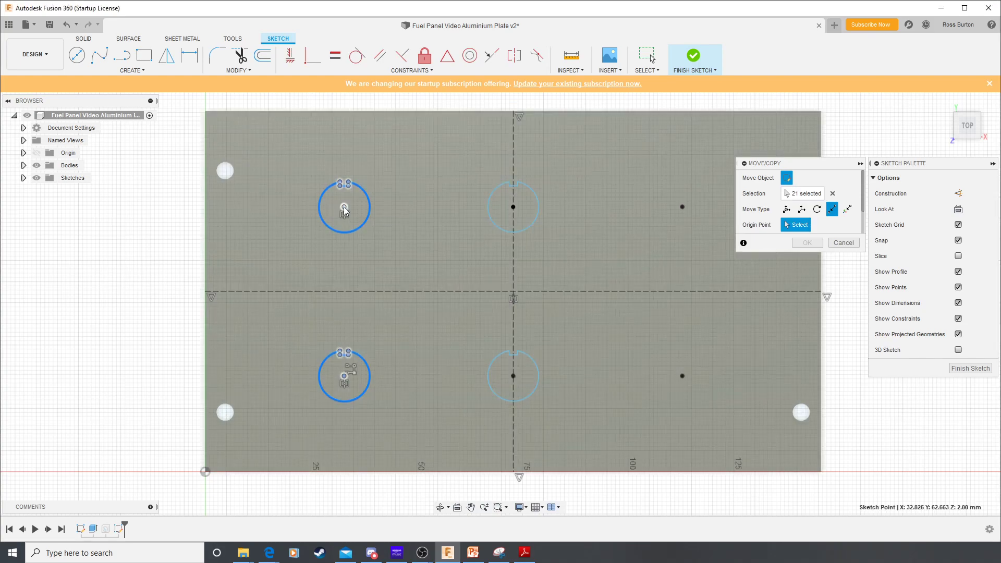
click(343, 206)
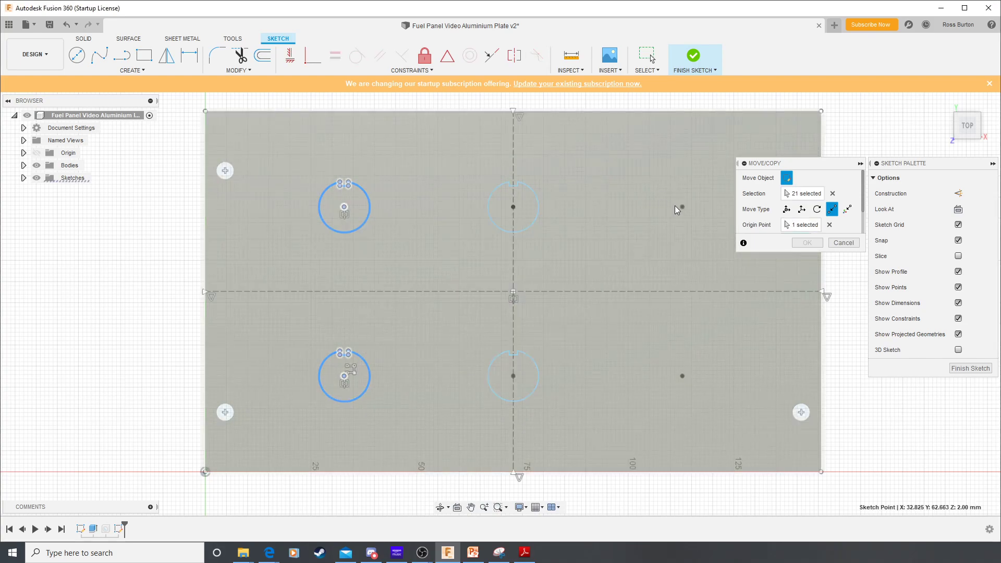
click(682, 207)
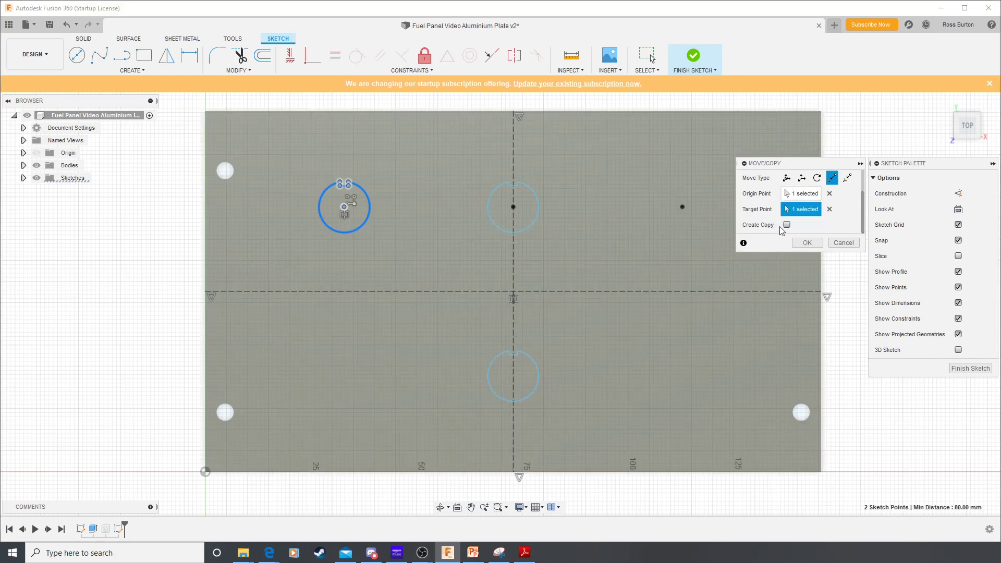
click(787, 224)
click(807, 242)
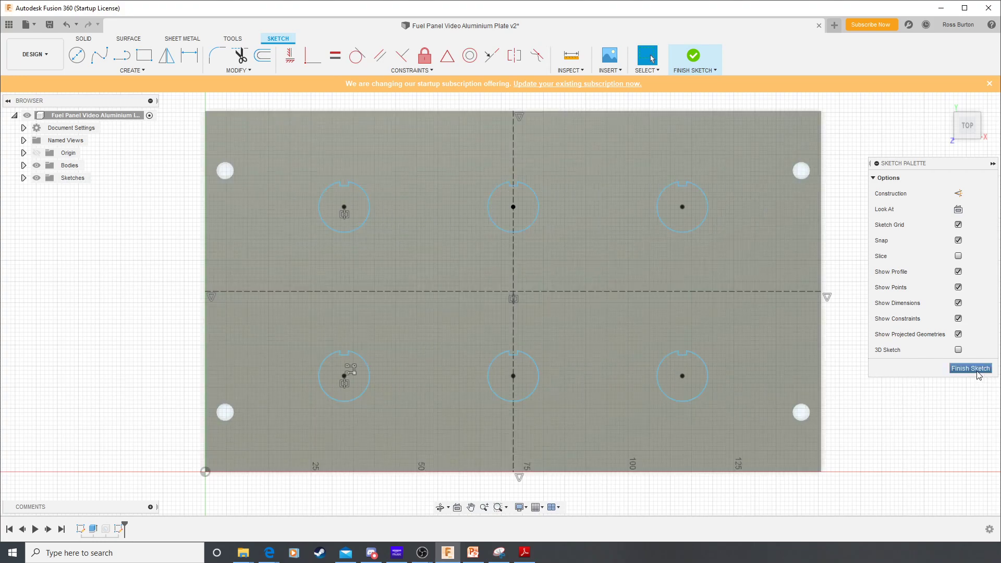
click(976, 370)
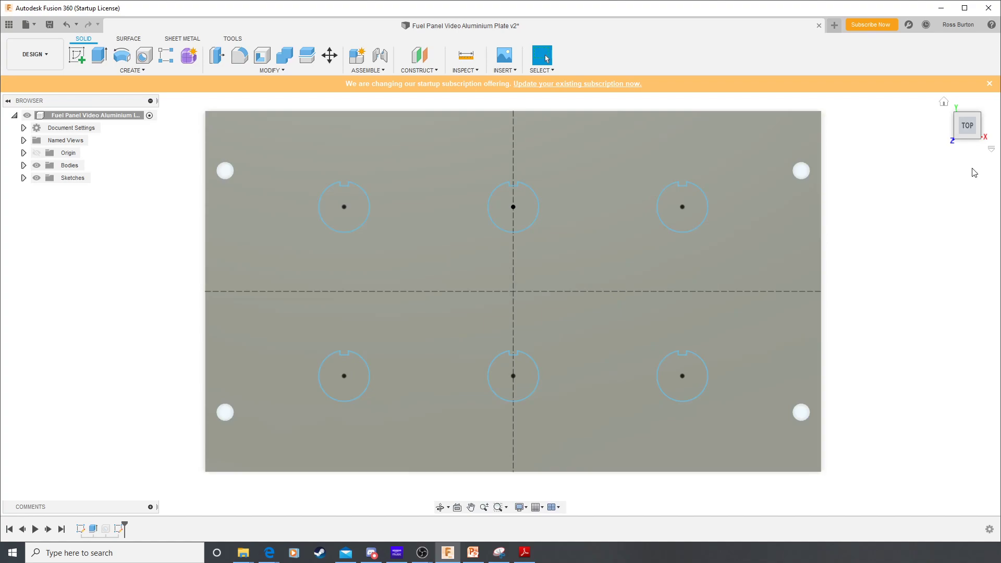
Start an Extrude with the operation set to Cut and the extent set to All
click(943, 102)
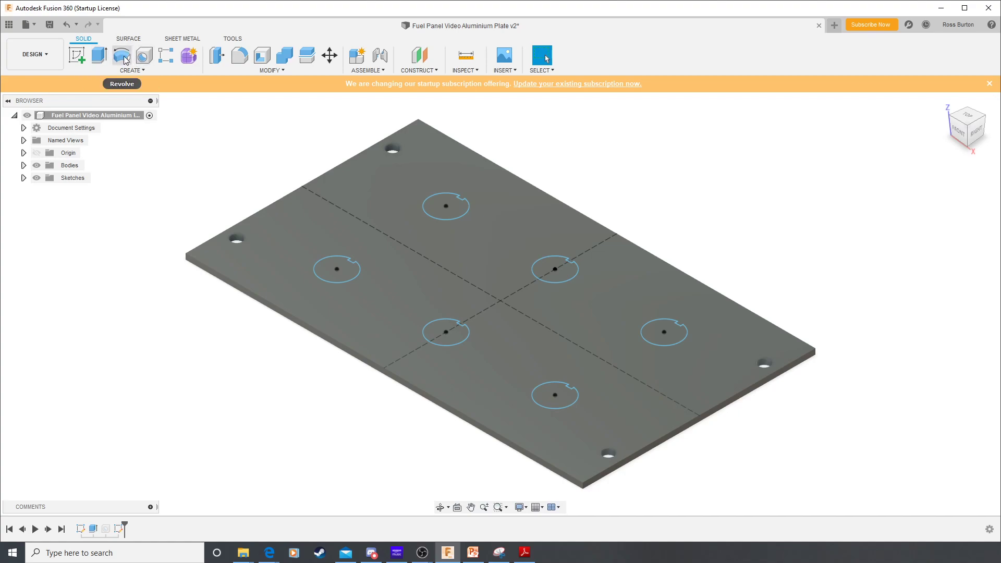
click(97, 59)
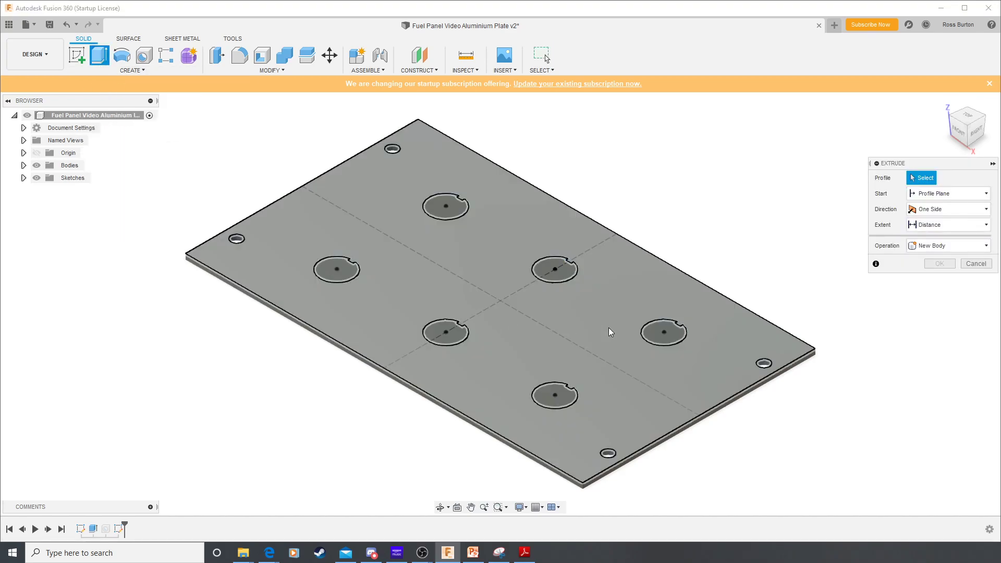
click(986, 245)
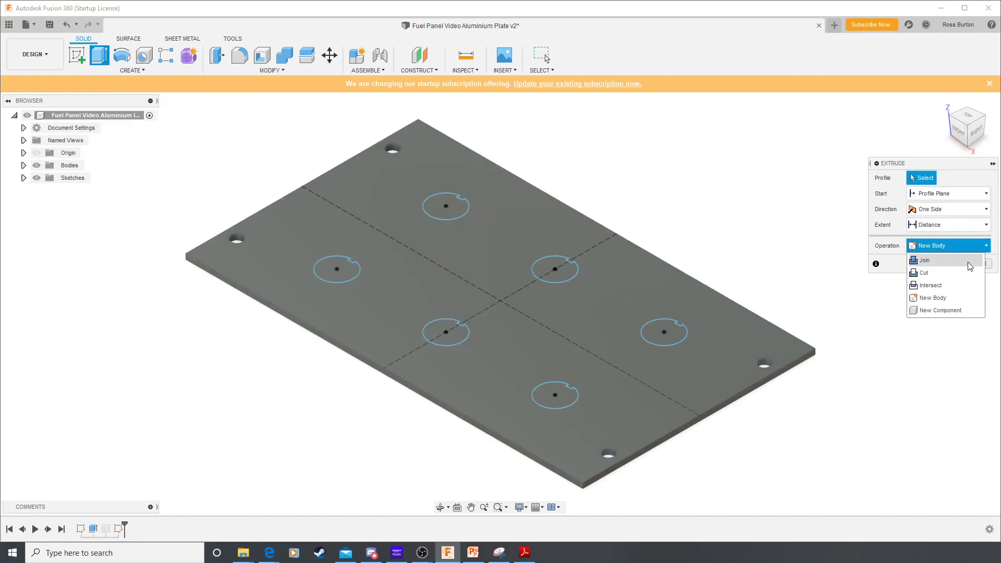
click(959, 273)
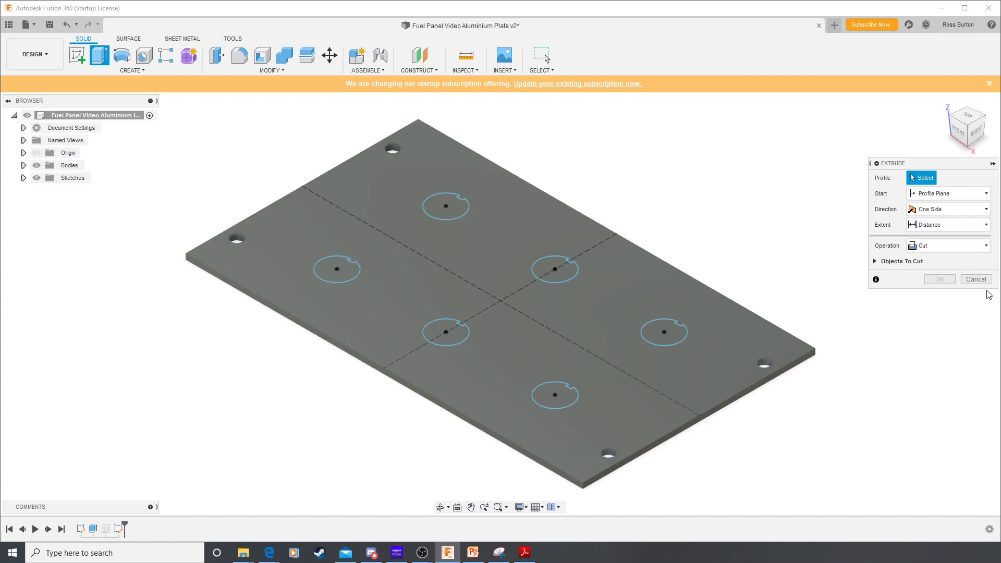
click(987, 227)
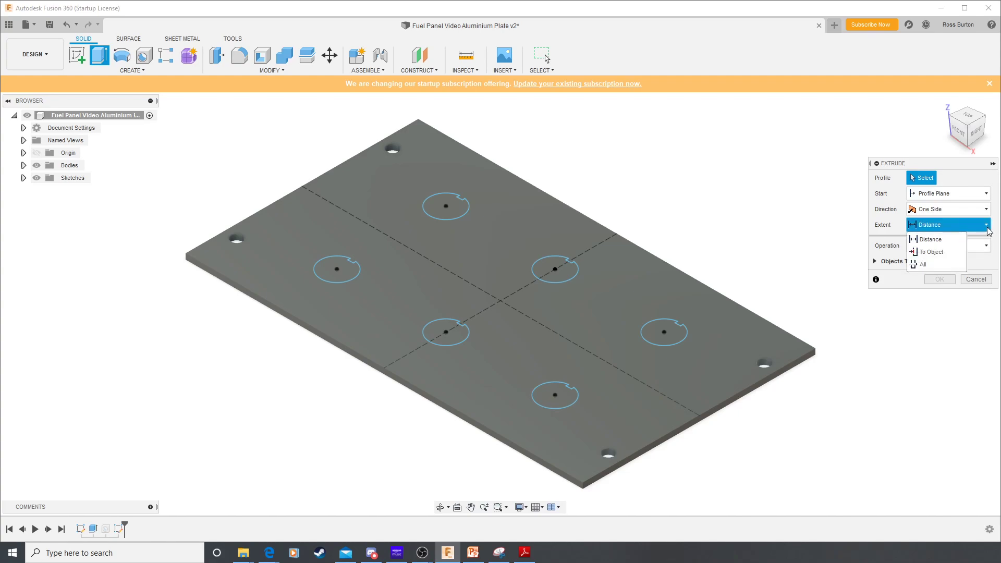
click(987, 228)
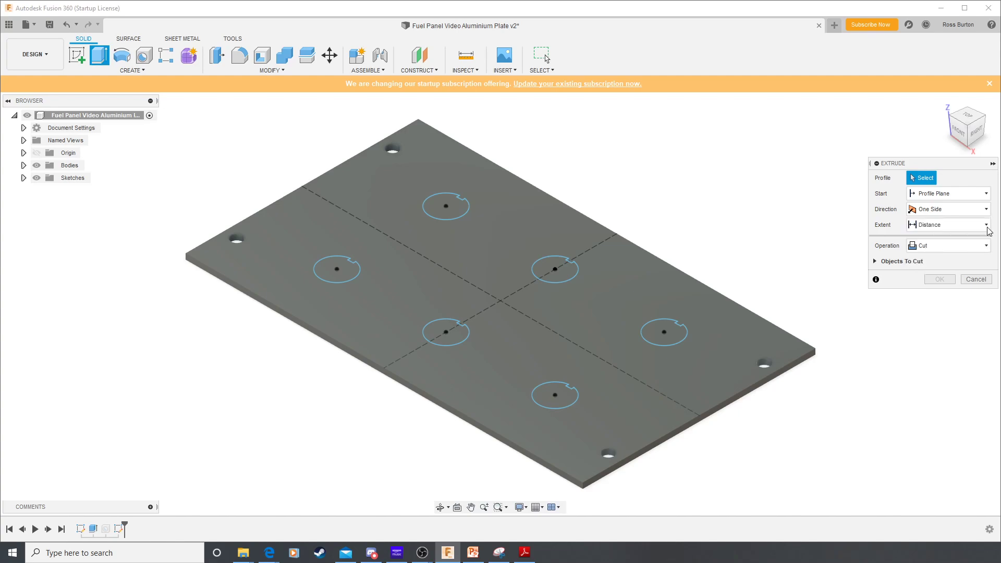
click(987, 229)
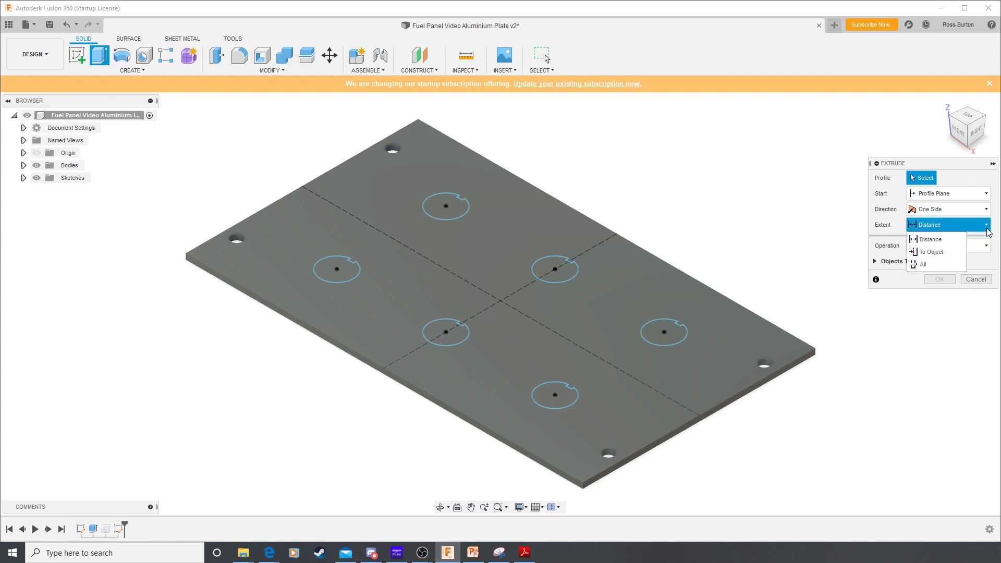
click(936, 263)
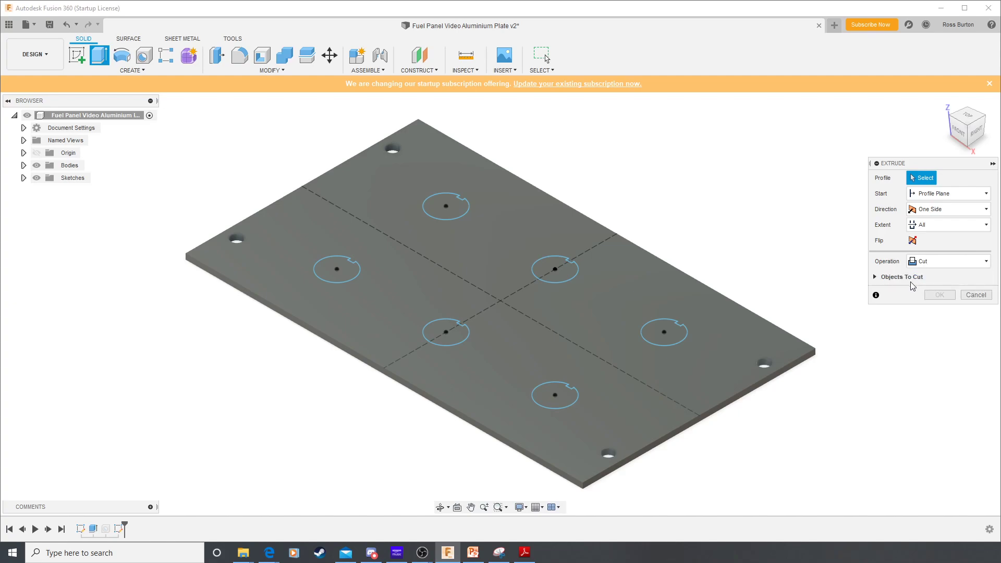
Try the Two Sides direction for the extruded cut
click(875, 278)
click(983, 210)
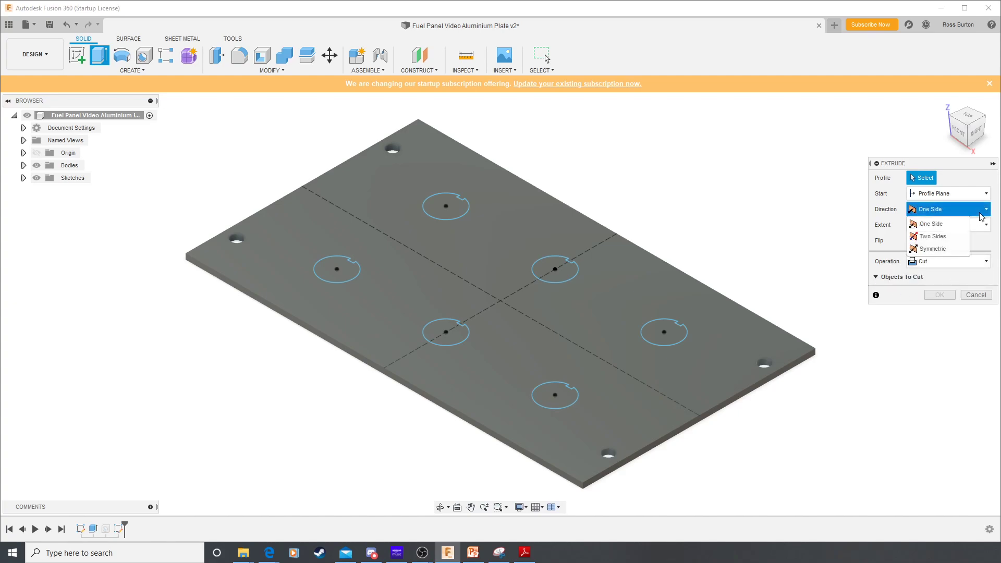
click(945, 239)
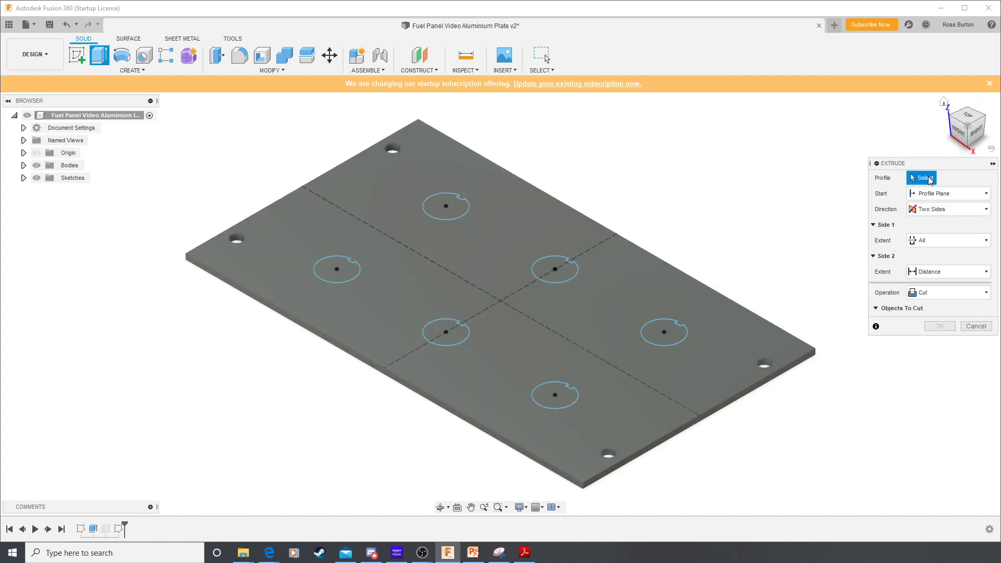
Select all six notched toggle switch profiles on the plate for the extruded cut
click(337, 270)
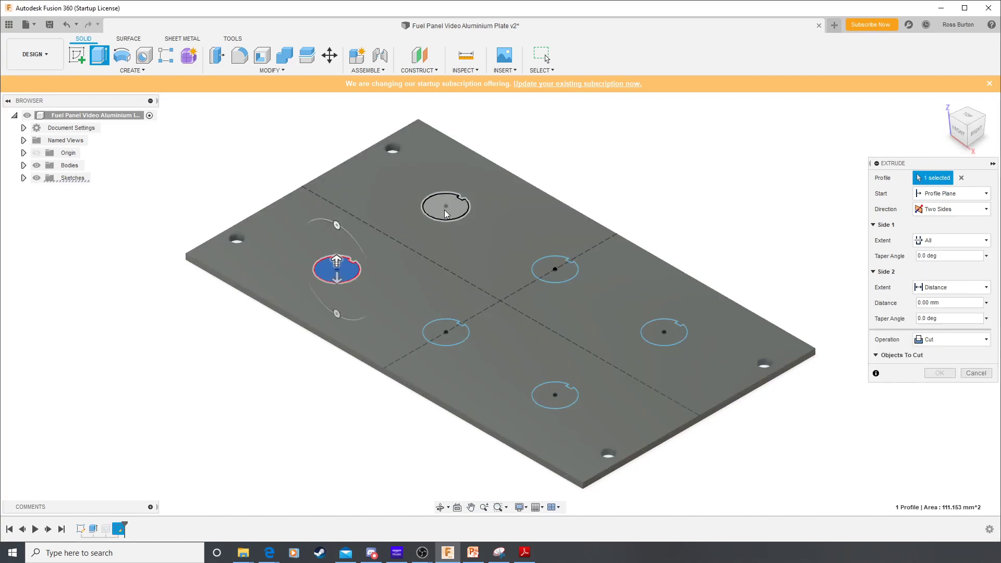
click(445, 214)
click(553, 271)
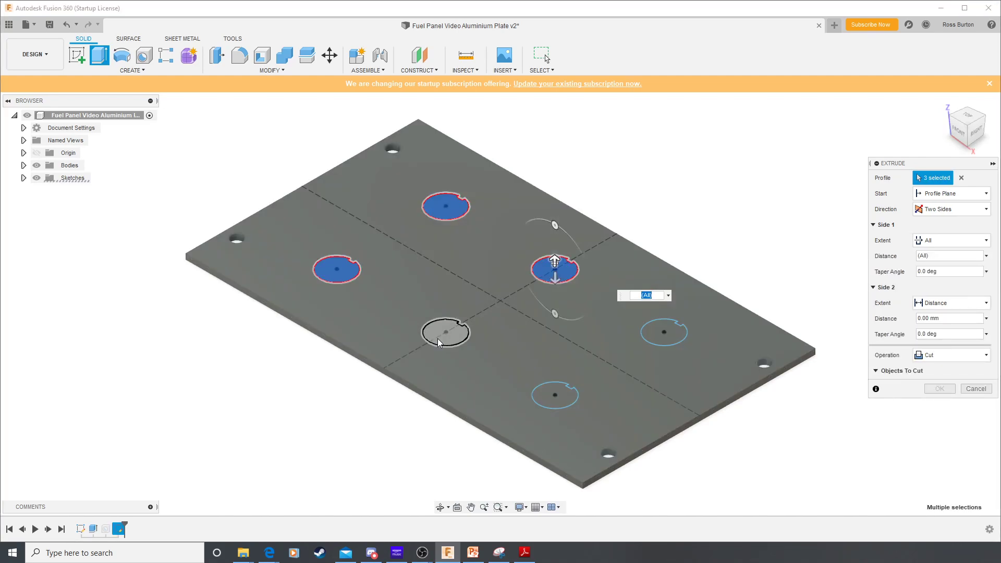
click(438, 340)
click(664, 333)
click(563, 398)
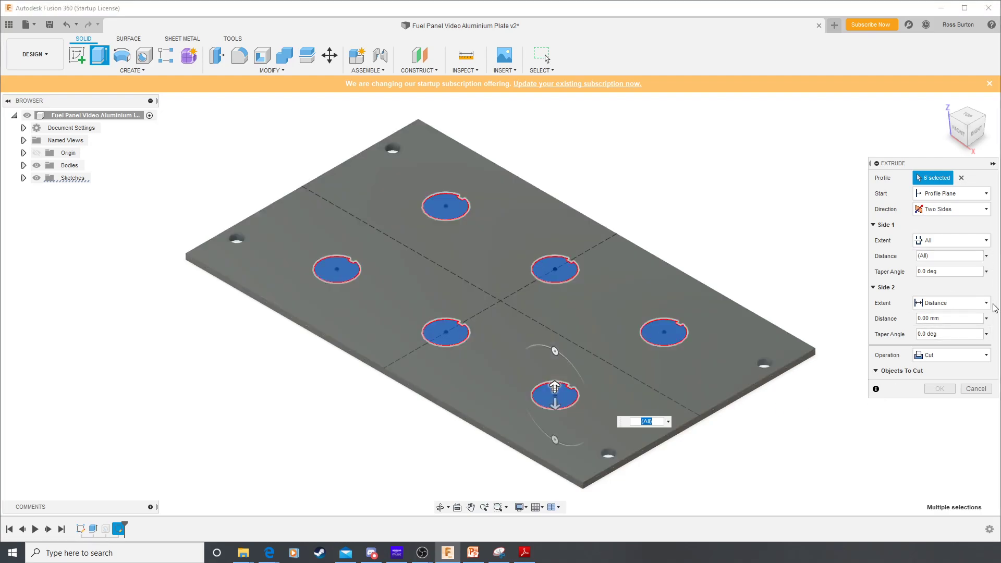
Cut the six profiles through the plate with direction One Side and extent All, and view the plate upright from the top
click(986, 240)
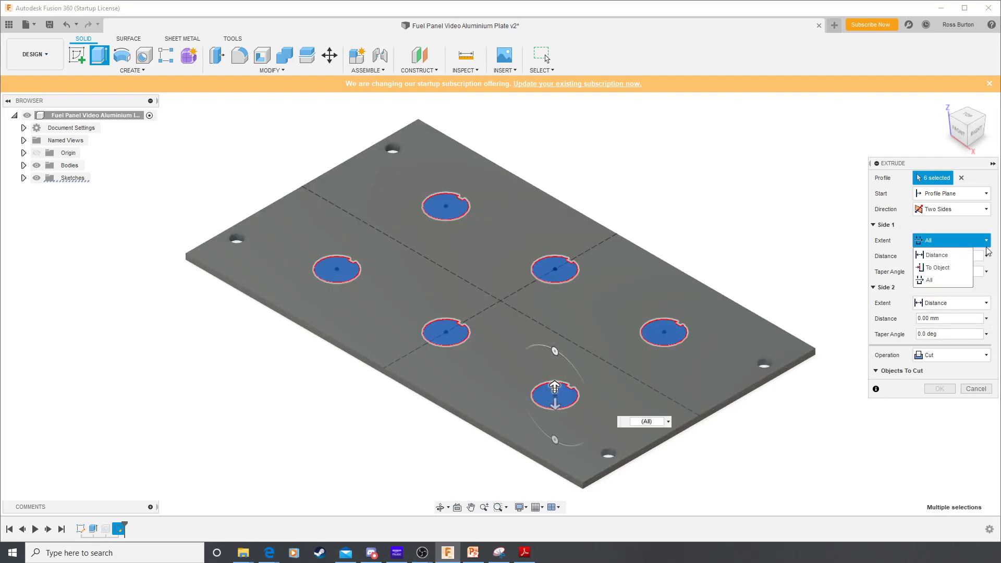
click(986, 240)
click(984, 209)
click(937, 224)
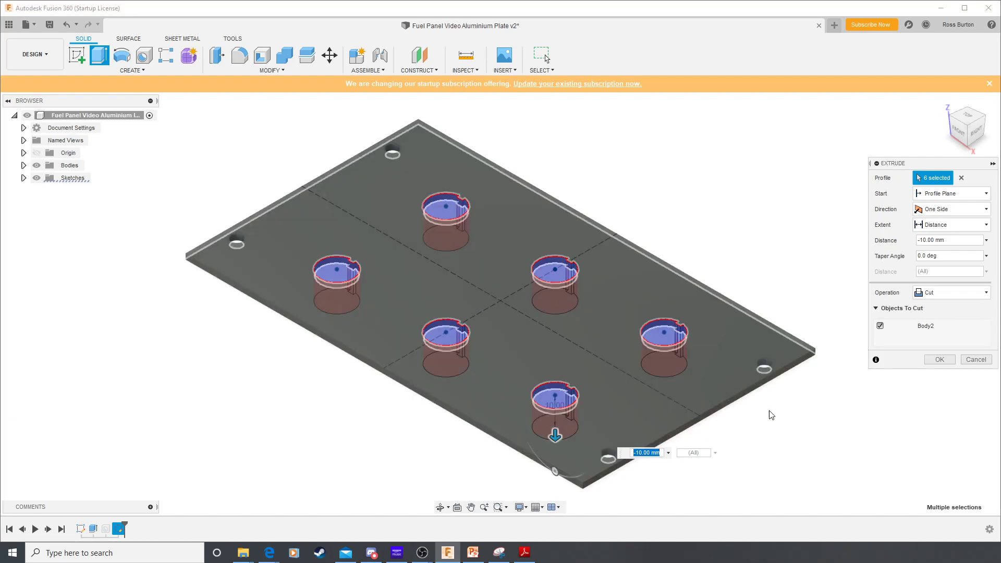
click(990, 231)
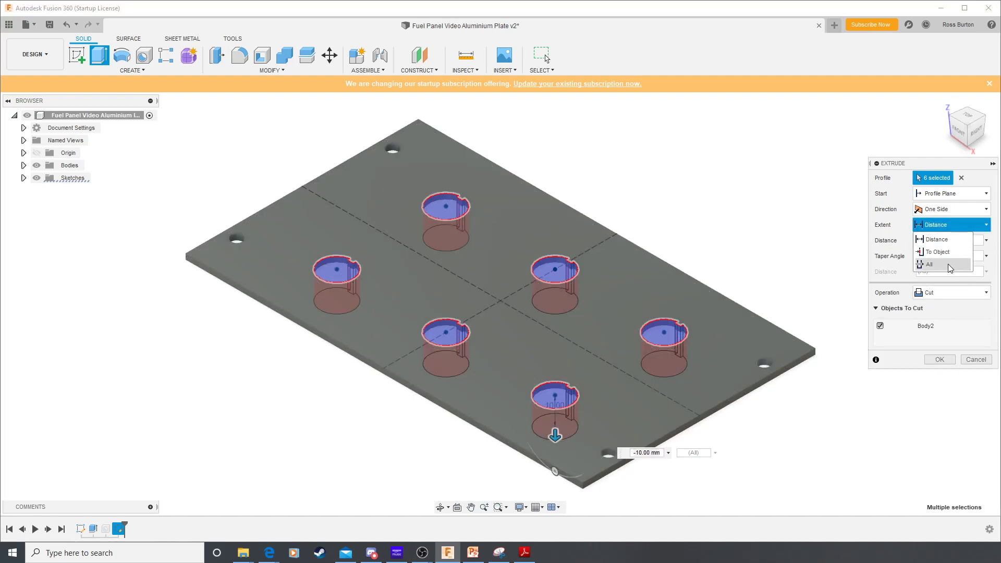
click(948, 267)
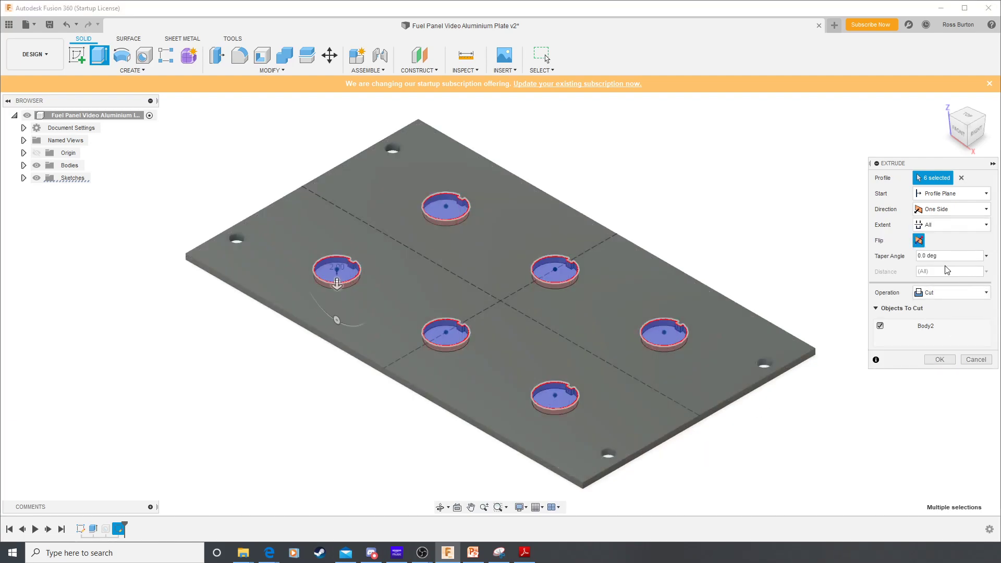
click(939, 359)
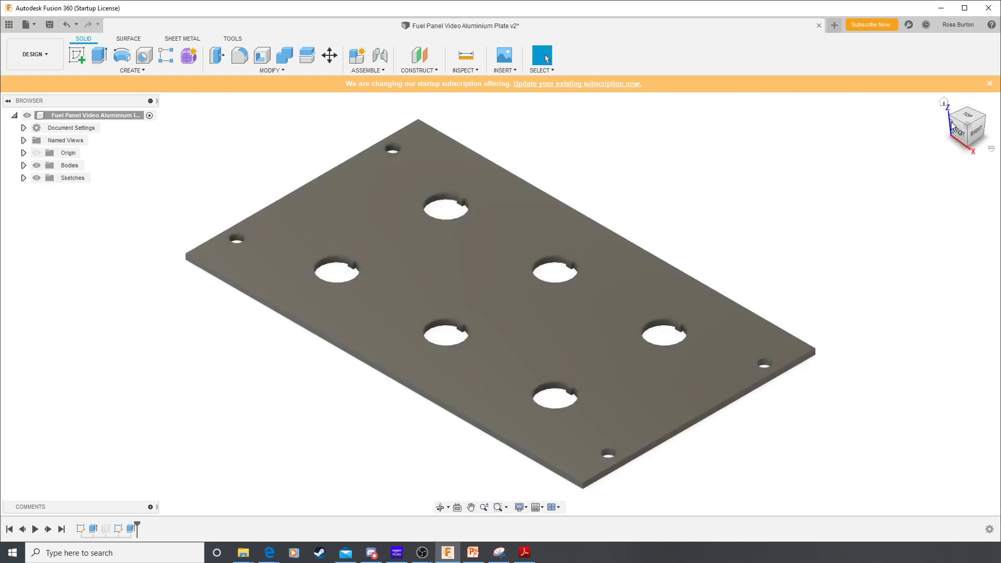
click(966, 115)
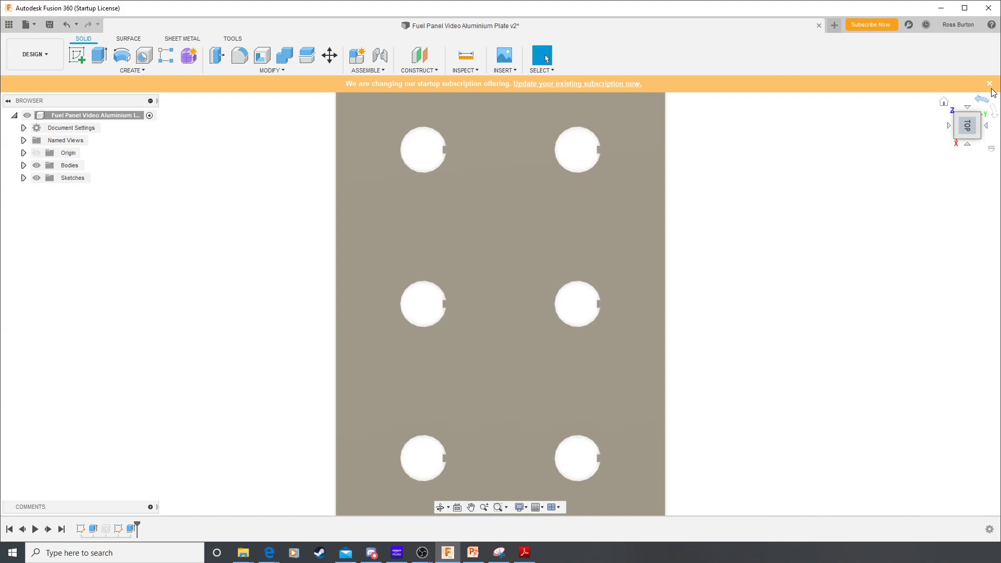
click(986, 98)
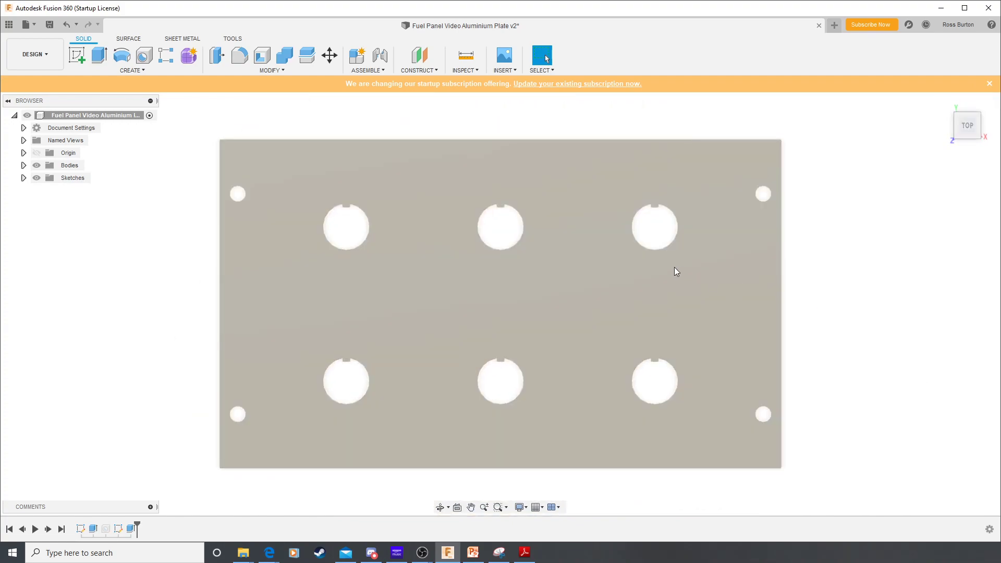